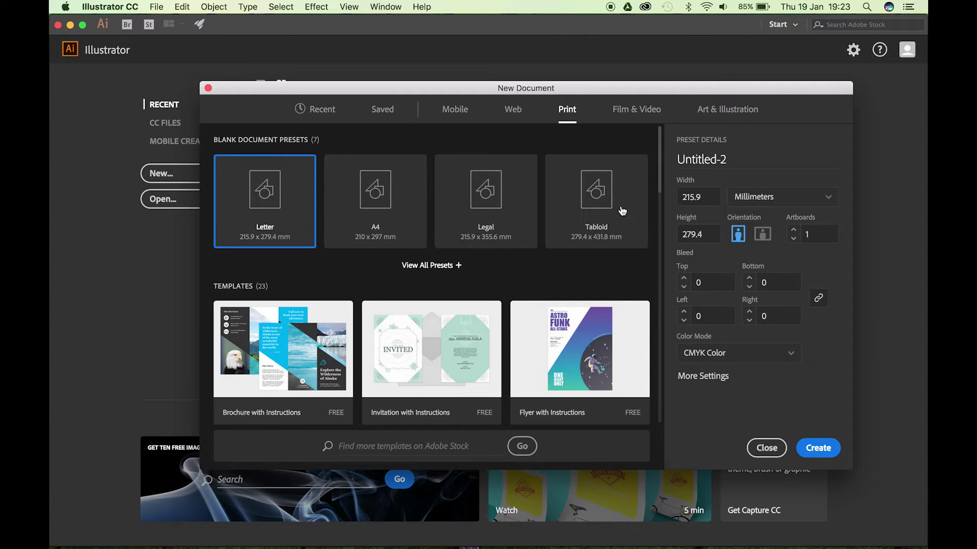
Create a new blank document from the A3 (297 × 420 mm) preset
scroll(622, 211, "down", 1)
left_click(430, 247)
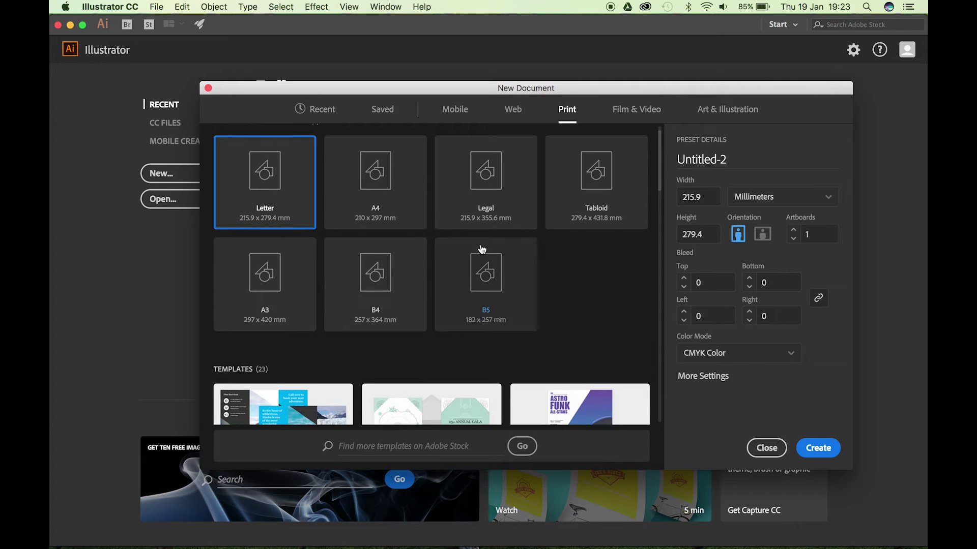
left_click(263, 291)
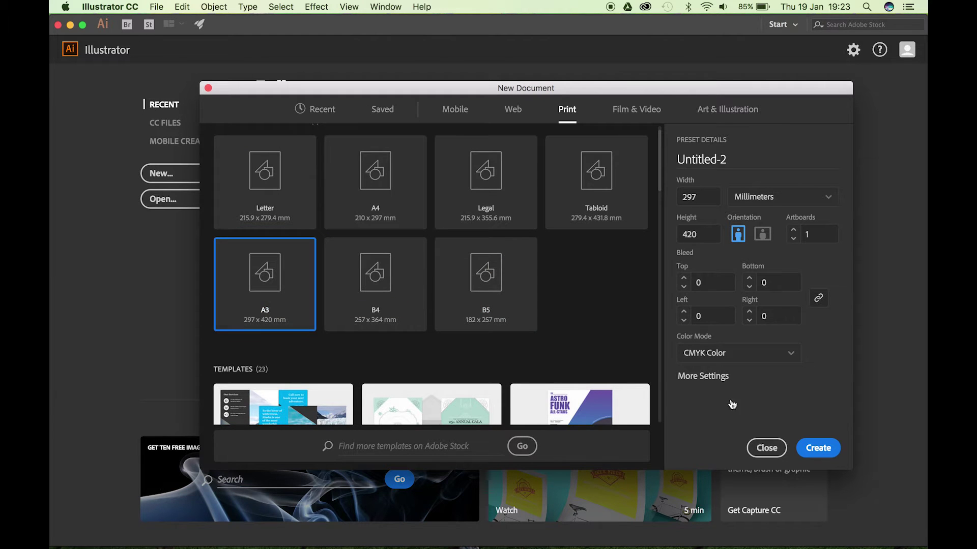
left_click(820, 450)
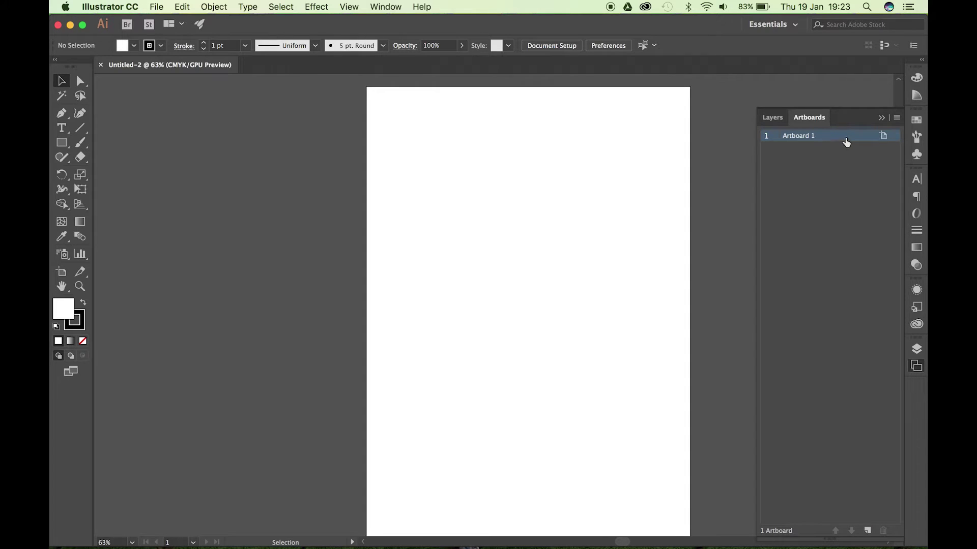
Switch Artboard 1 to landscape orientation in Artboard Options, making it 420 × 297 mm
left_click(883, 136)
left_click(472, 216)
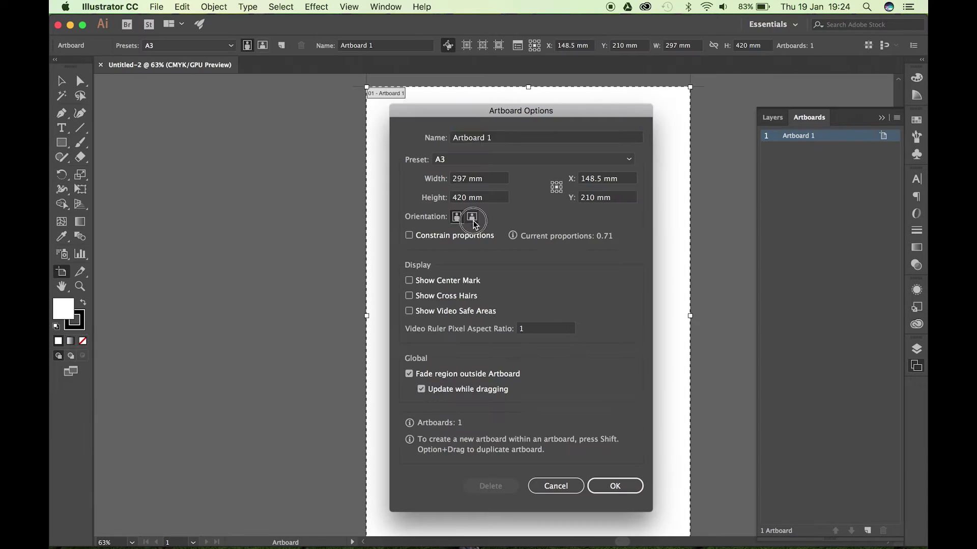
left_click(611, 488)
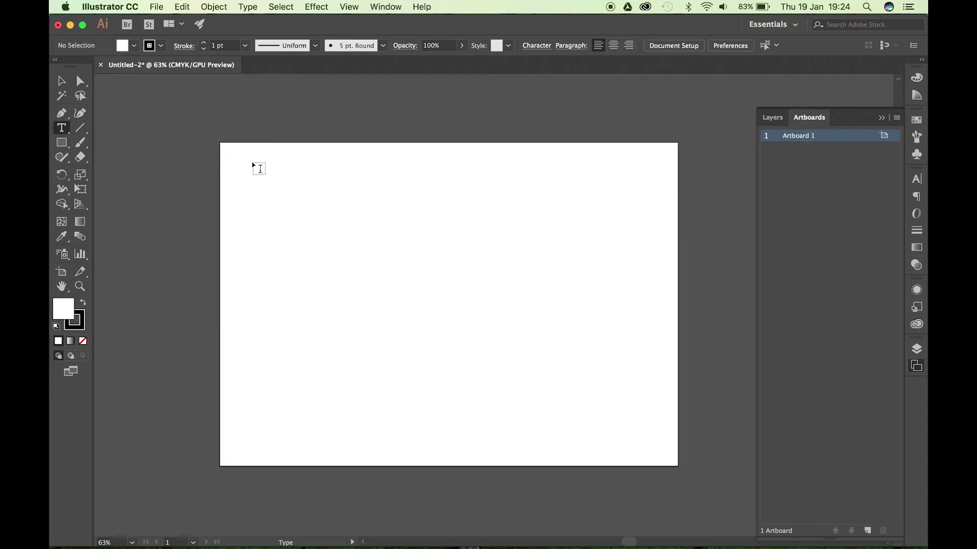
Draw an area text frame across the whole artboard, then bring up the Alice Chapter 1 page in Chrome
left_click_drag(230, 152, 671, 456)
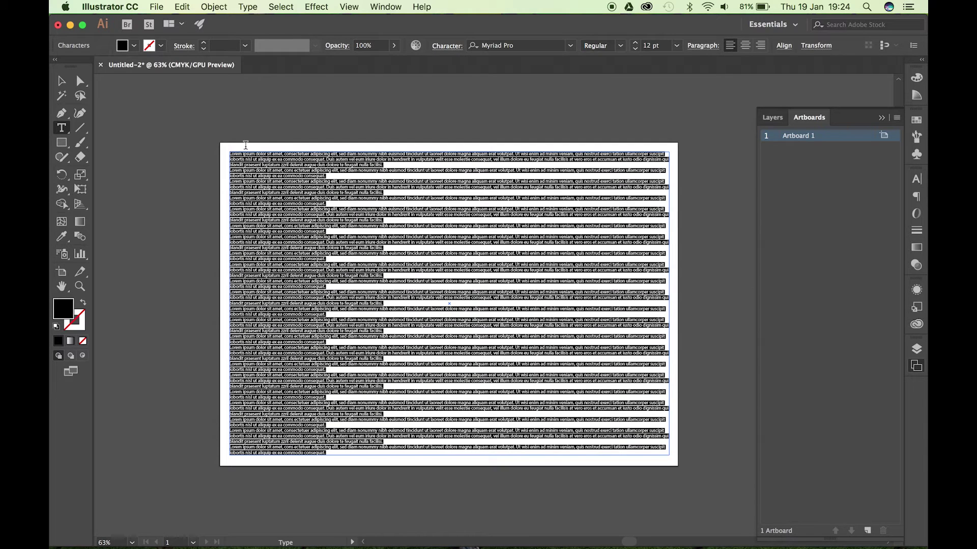
key("super+Tab")
key("super+Tab")
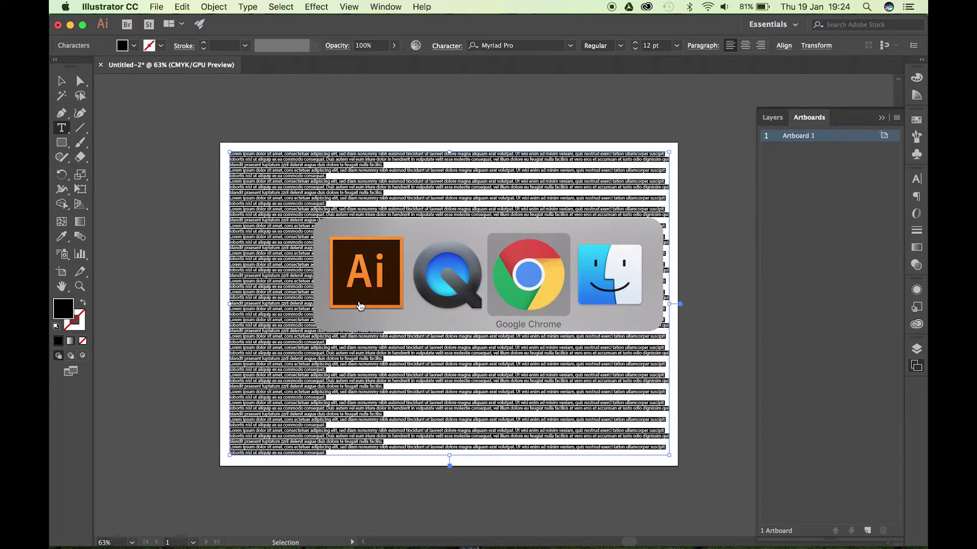
scroll(305, 313, "down", 5)
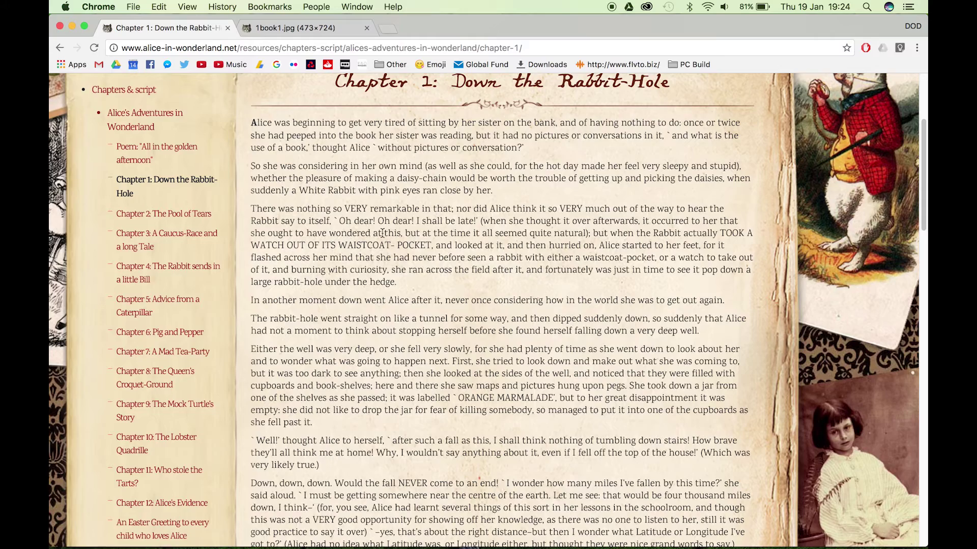
Zoom out the Chrome page, select and copy all of Chapter 1's text, and return to Illustrator
key("super+minus")
key("super+minus")
key("super+minus")
key("super+minus")
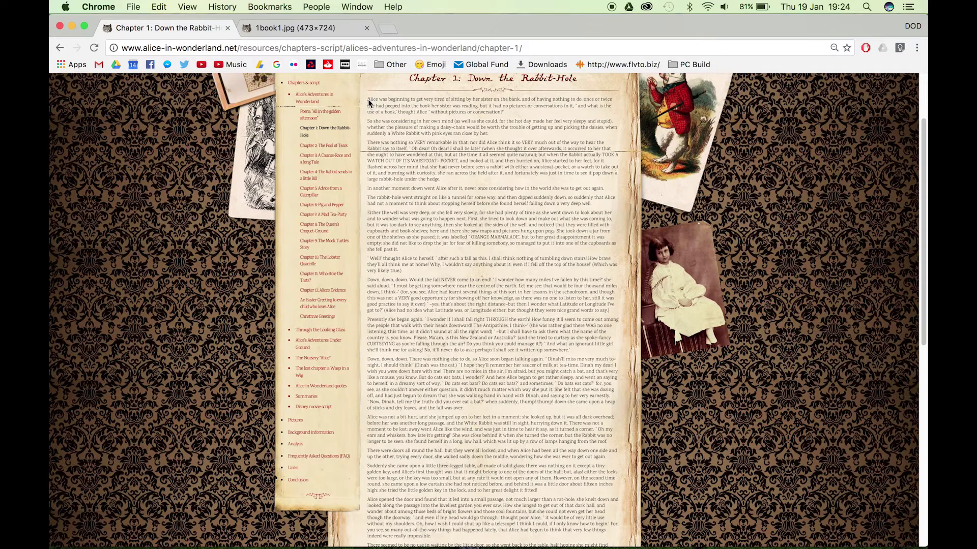
left_click_drag(379, 106, 532, 445)
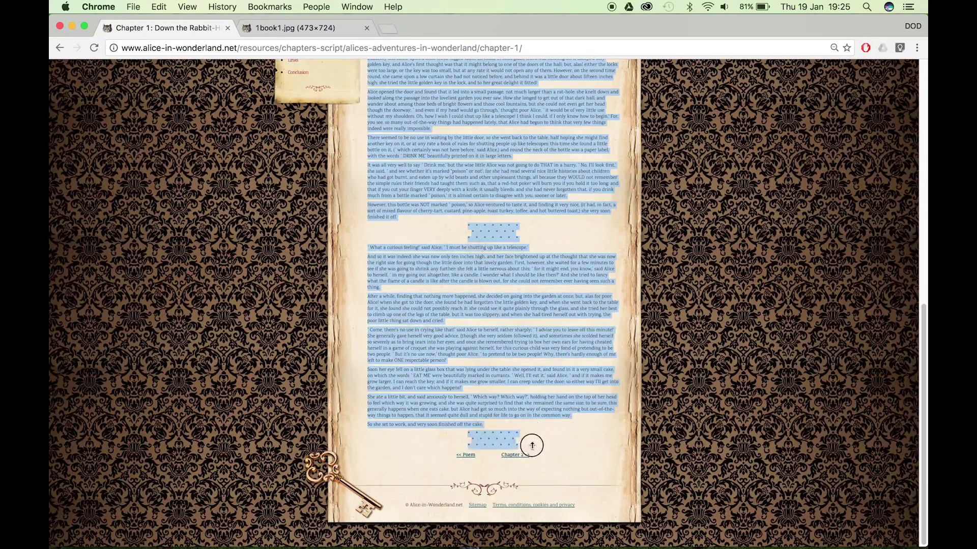
key("super+Tab")
left_click(471, 316)
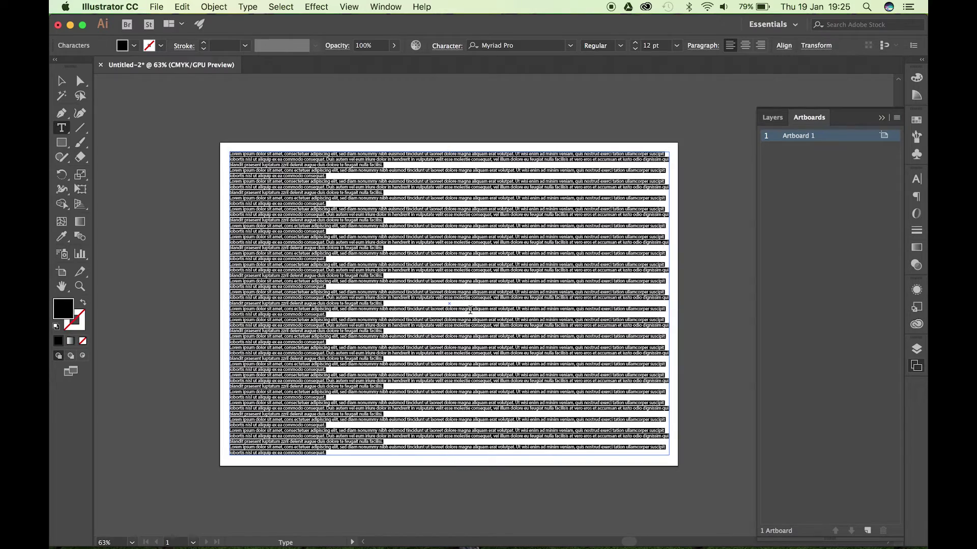
Paste the Chapter 1 Alice text over the placeholder text in the frame
key("super+v")
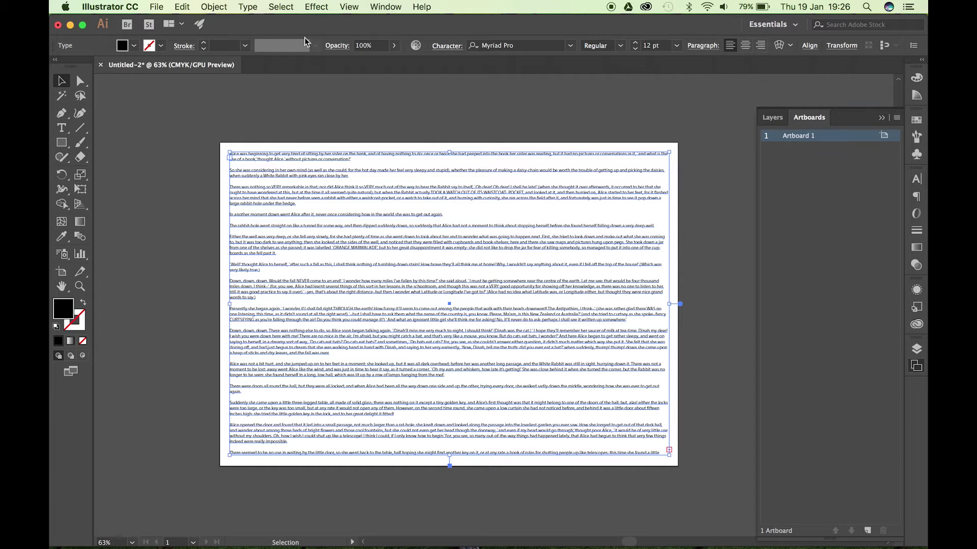
left_click(248, 7)
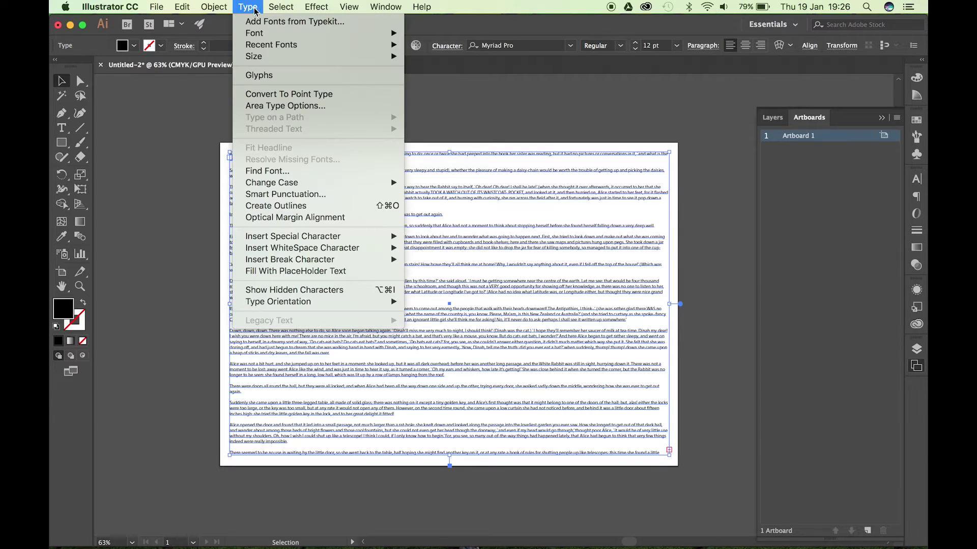
In Area Type Options, raise the column count to 10 with Preview on
left_click(301, 106)
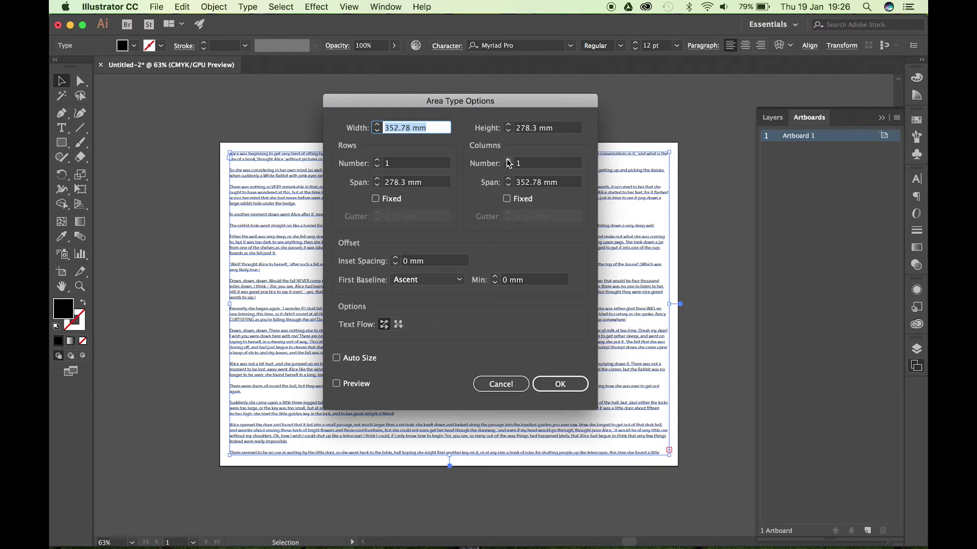
left_click(508, 160)
left_click(507, 160)
left_click(508, 161)
left_click(337, 383)
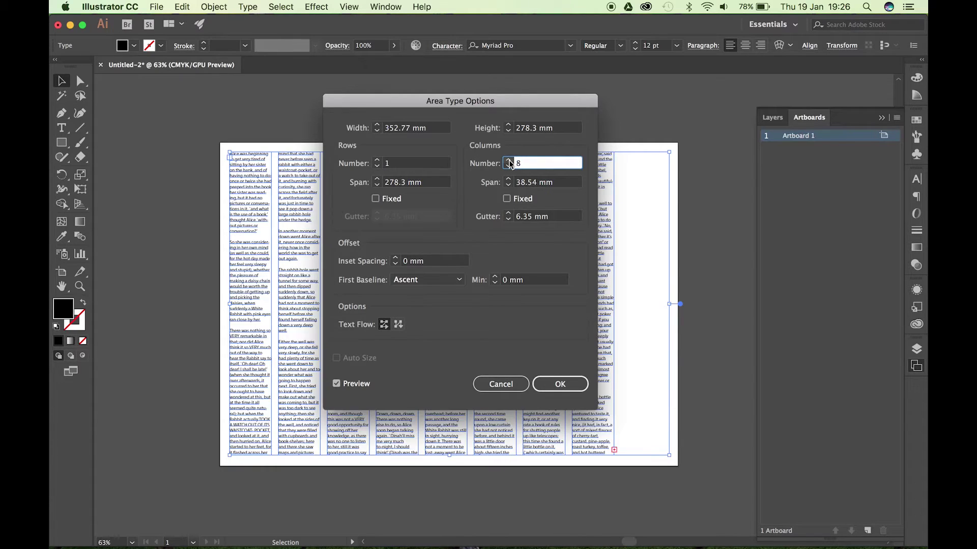
left_click(509, 161)
left_click(509, 161)
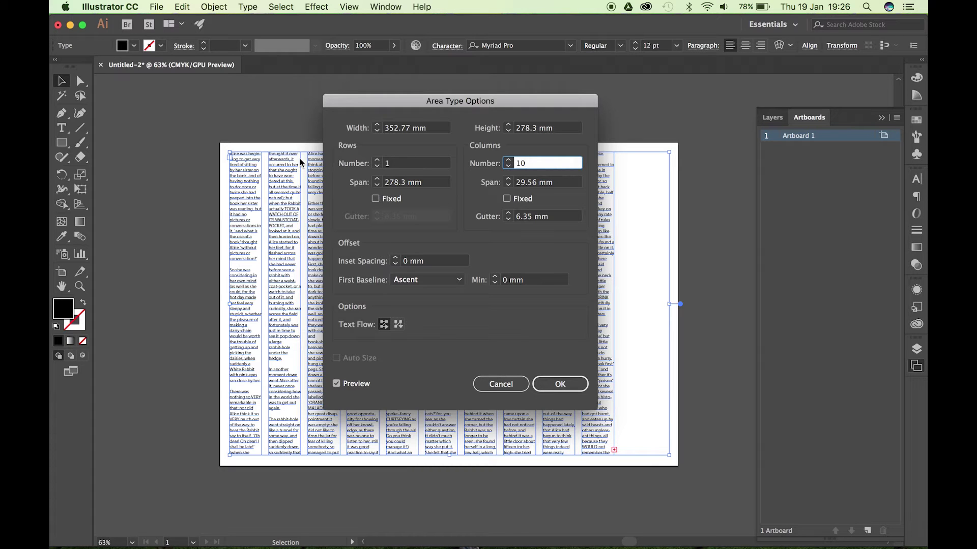
Reduce the column gutter to 2 mm and apply the 10-column layout
left_click(508, 220)
left_click(509, 220)
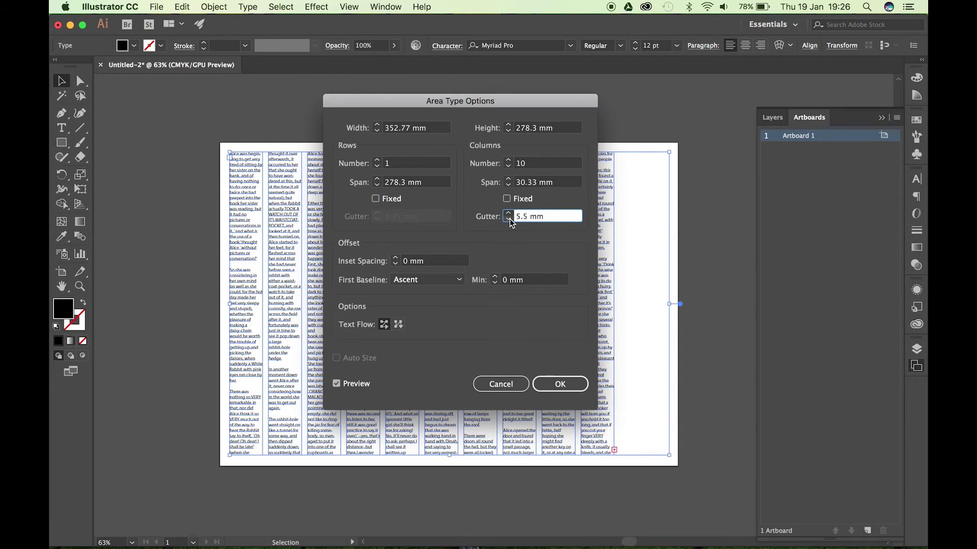
left_click(509, 220)
left_click(509, 219)
left_click(510, 220)
left_click(509, 220)
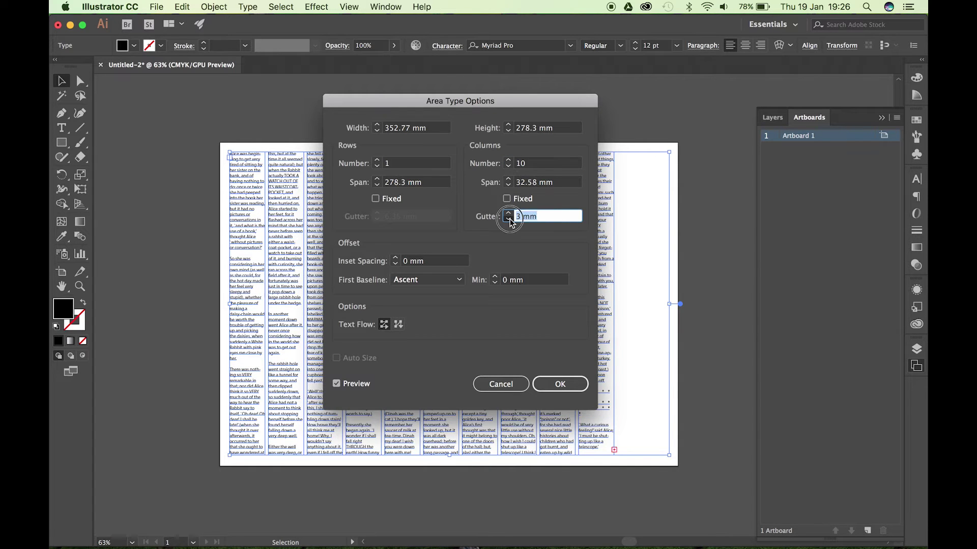
left_click(509, 220)
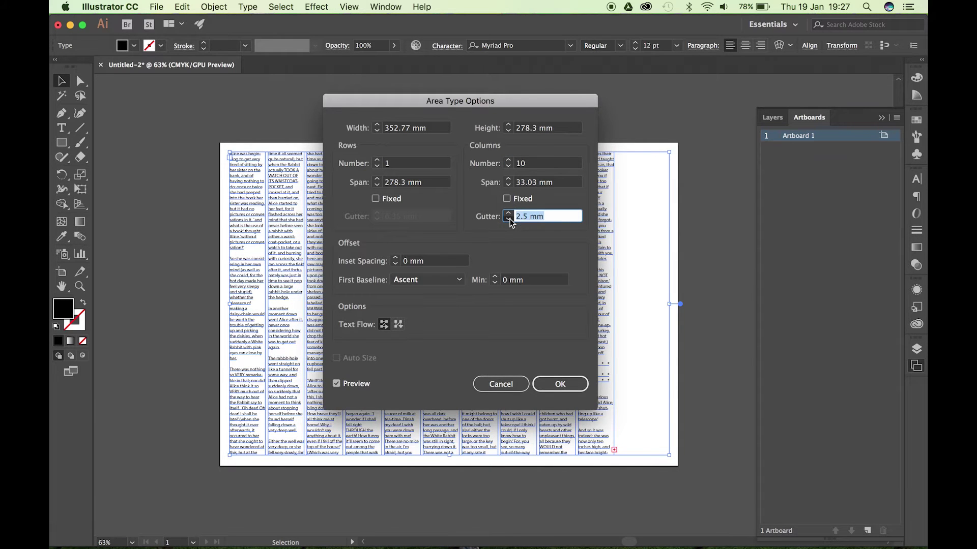
left_click(564, 385)
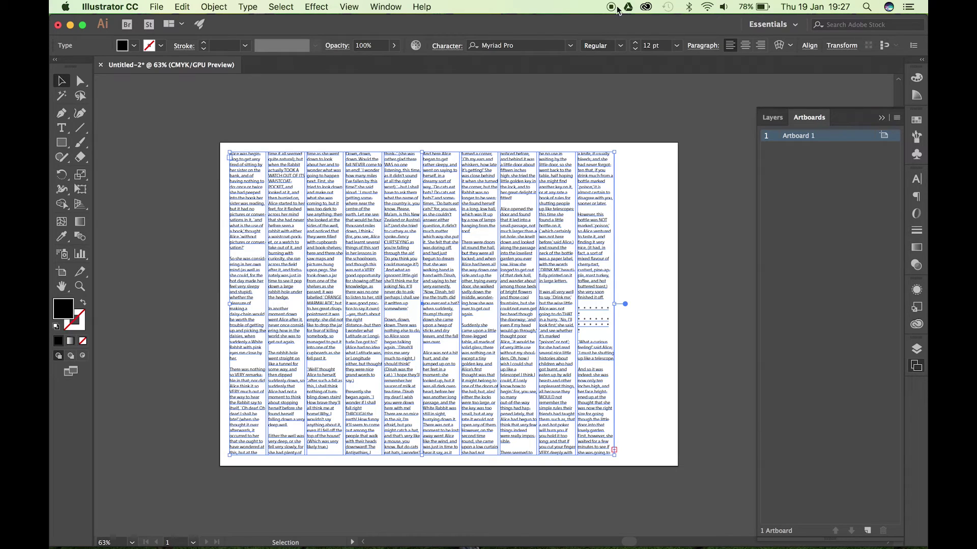
Shrink the Alice text to 7 pt, then open Chapter 2: The Pool of Tears in Chrome
left_click(635, 49)
left_click(635, 49)
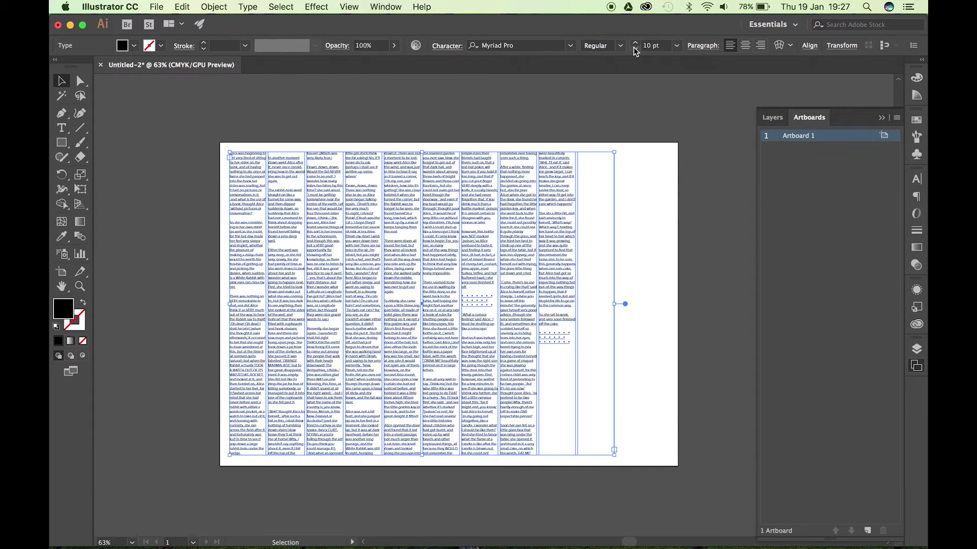
left_click(635, 49)
left_click(635, 49)
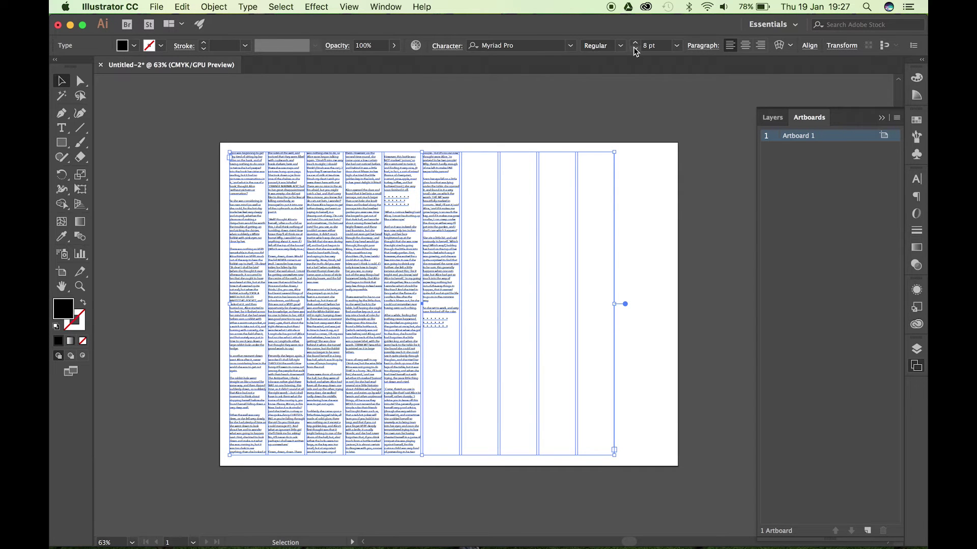
left_click(635, 49)
key("super+Tab")
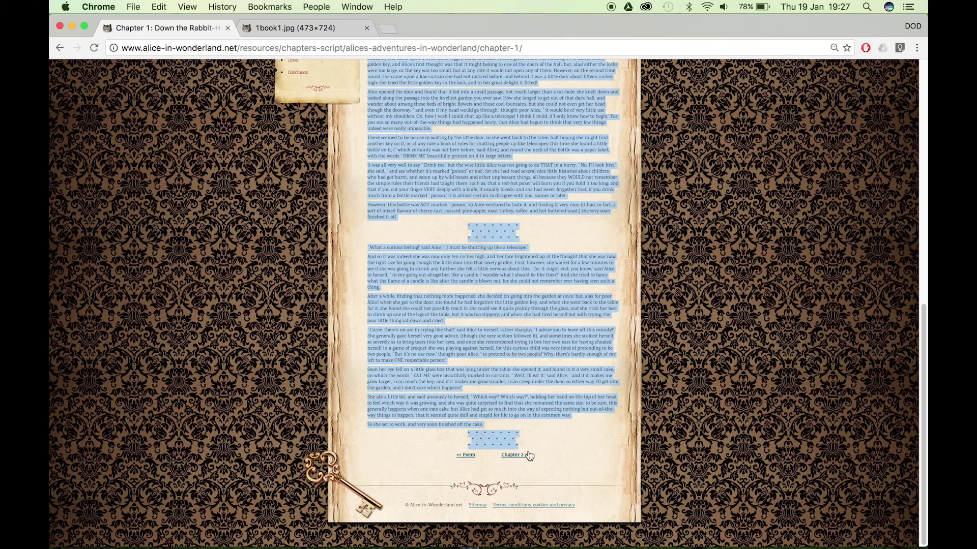
left_click(527, 454)
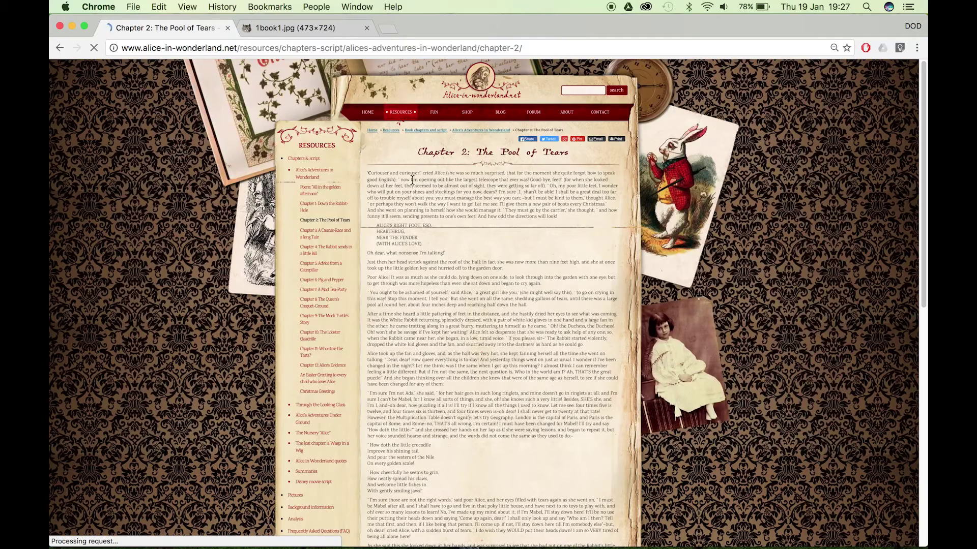
Select and copy the Chapter 2 text in Chrome, then return to Illustrator and deselect the columns
left_click_drag(370, 174, 426, 445)
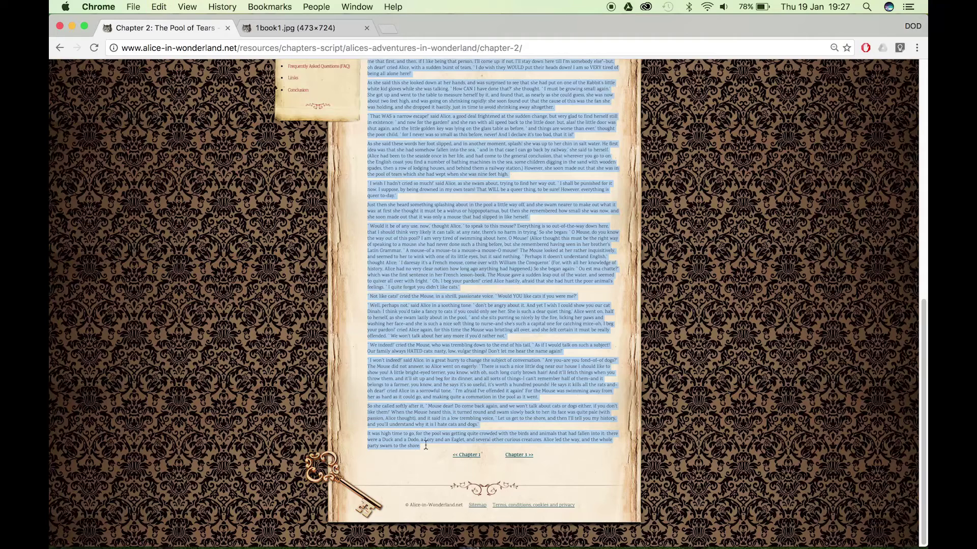
key("super+Tab")
left_click(401, 258)
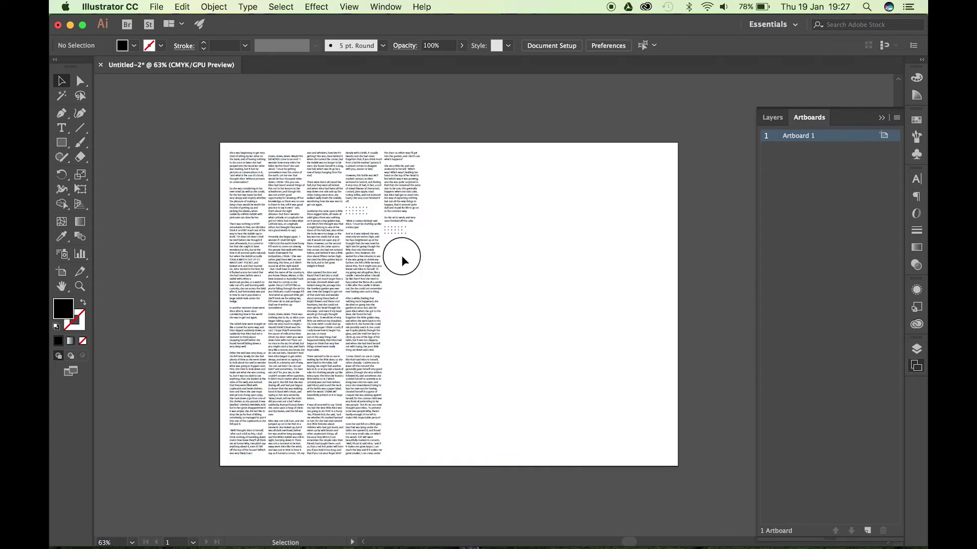
Paste the Chapter 2 text at the end of Chapter 1, then open the Chapter 3 page in Chrome
double_click(397, 232)
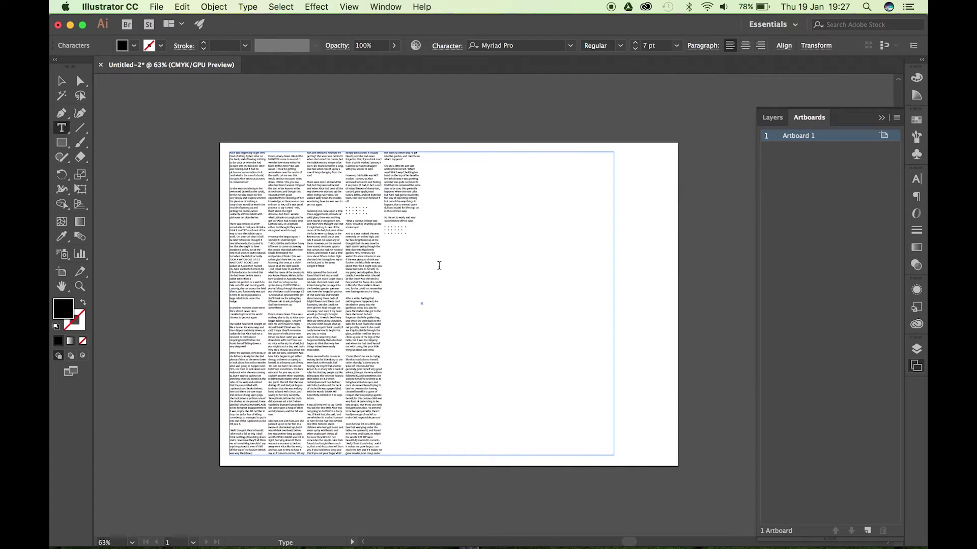
key("super+v")
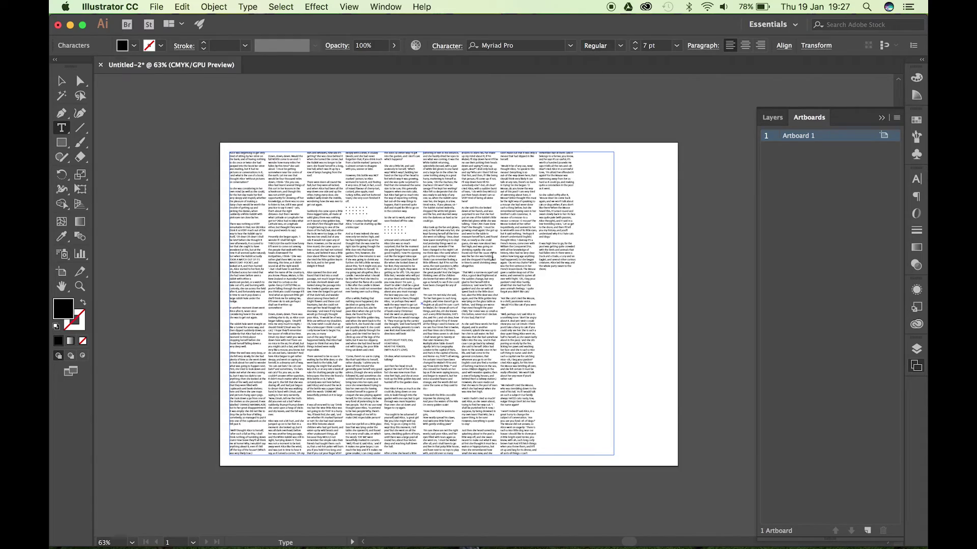
key("super+Tab")
left_click(510, 458)
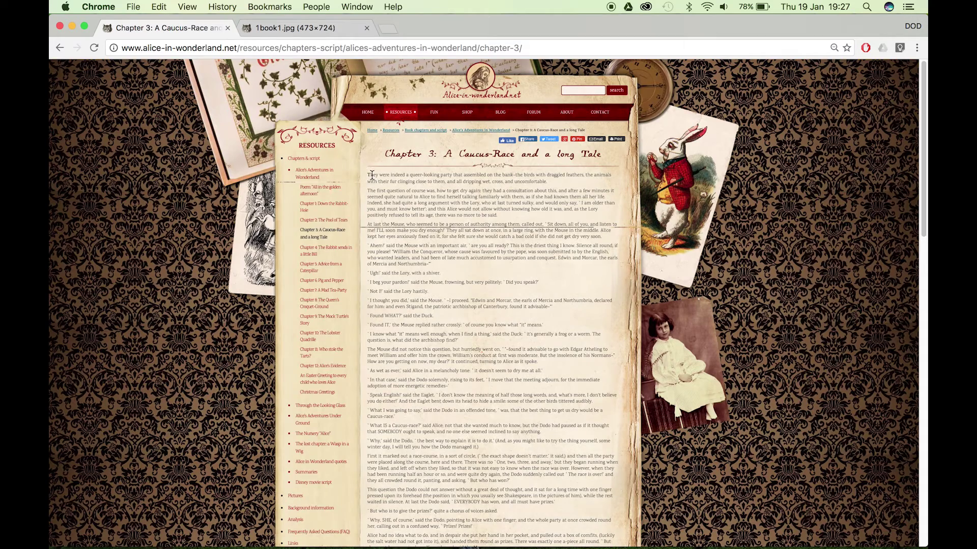
Highlight the Chapter 3: A Caucus-Race text from its first word down the page
left_click_drag(372, 174, 475, 445)
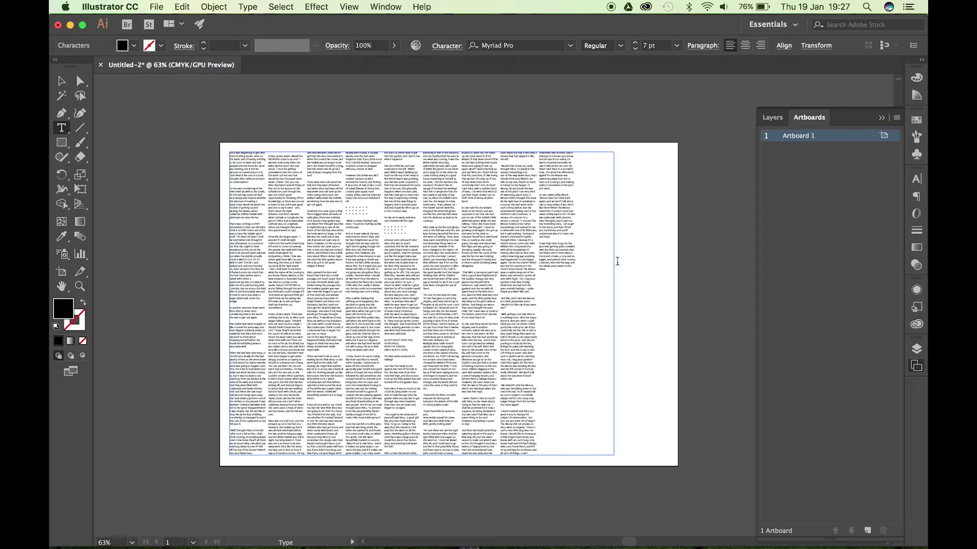
Paste the Chapter 3 text into the column frame and select all of it
key("super+v")
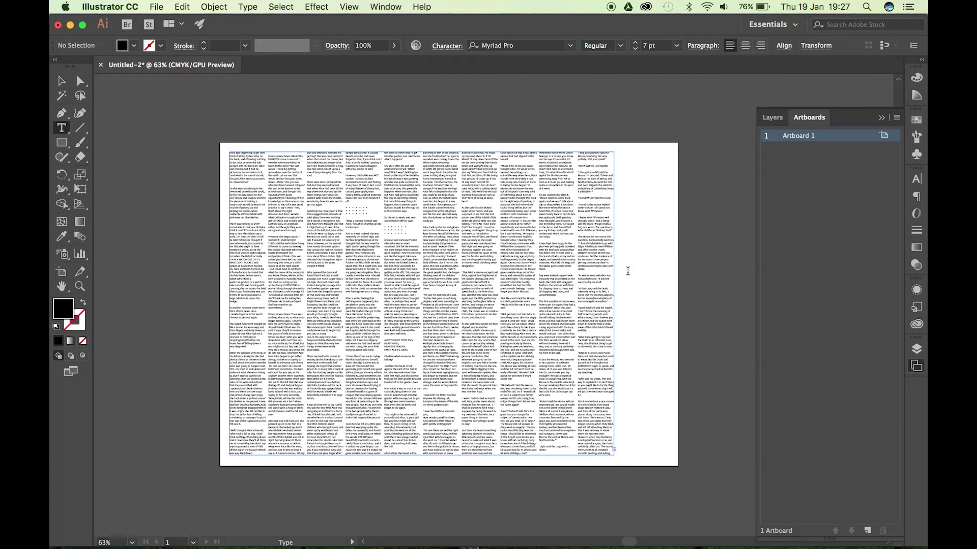
key("Escape")
double_click(615, 305)
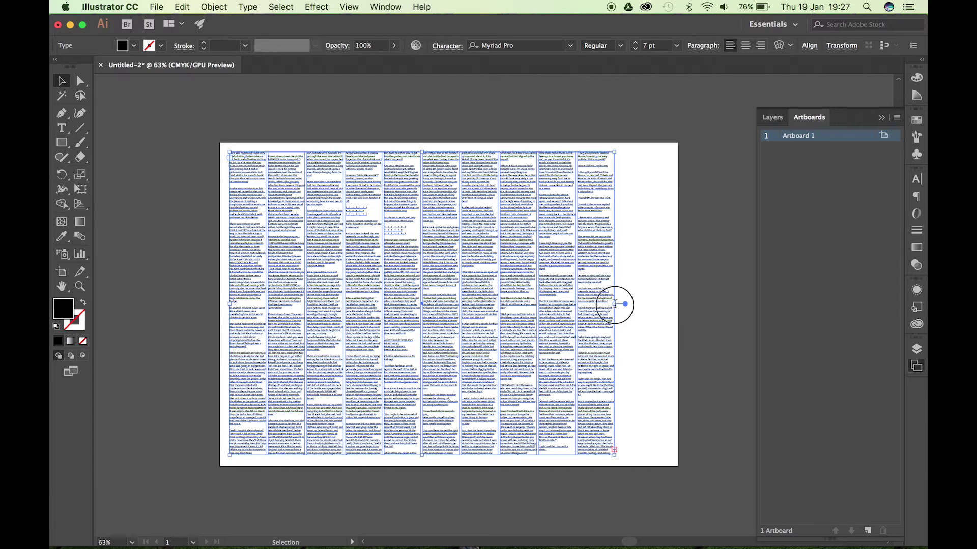
key("super+a")
Widen the text frame to the artboard's right edge and set the text to 6 pt
left_click_drag(646, 307, 709, 298)
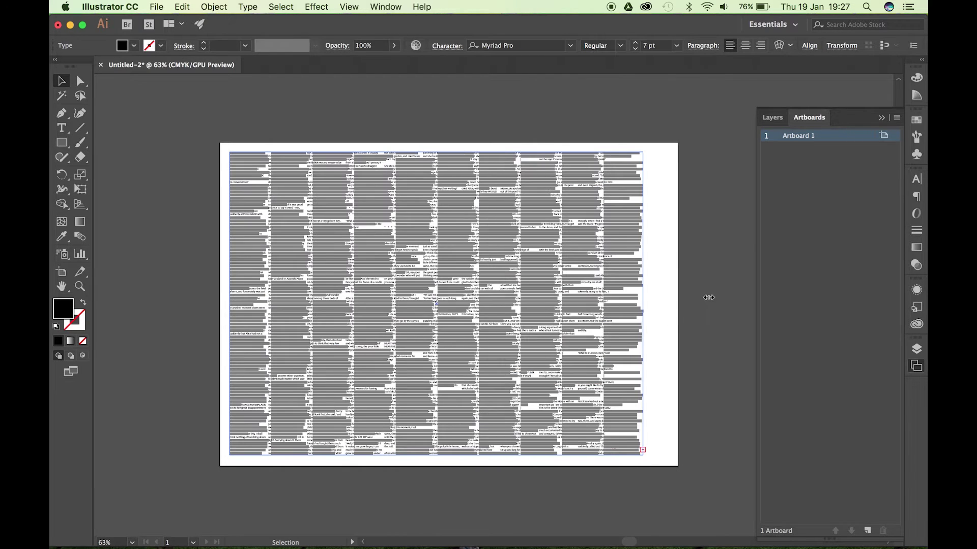
key("Escape")
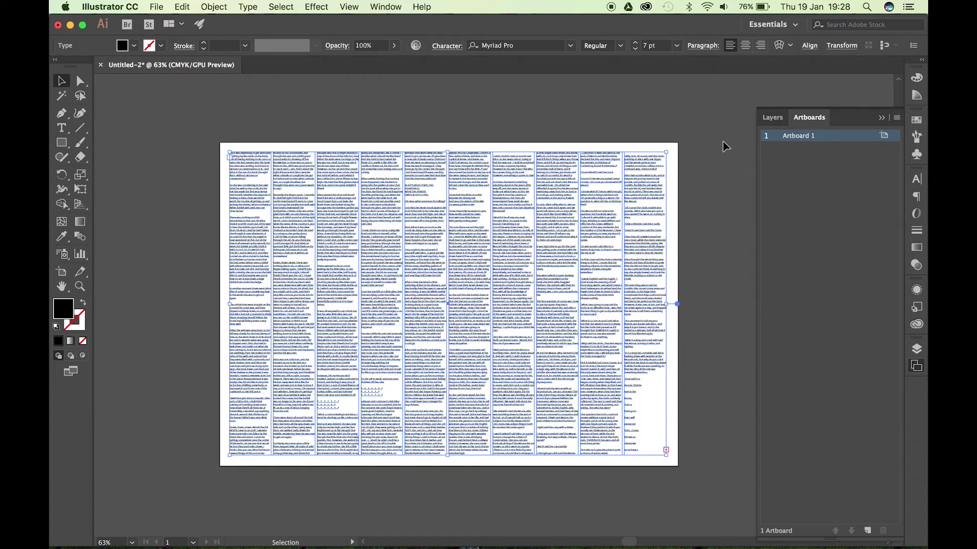
left_click(634, 49)
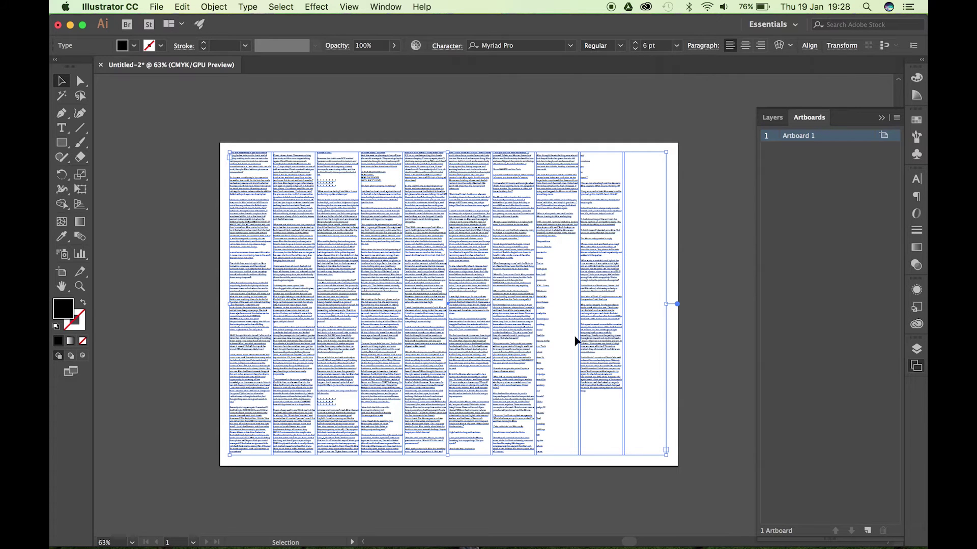
Delete the short one-word stub lines and leftover breaks in columns 7–8
left_click(548, 283)
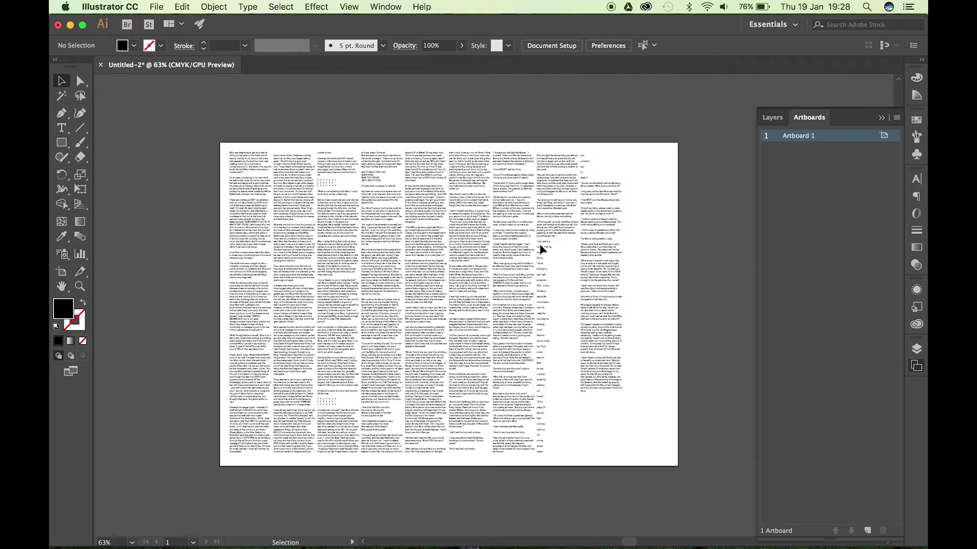
key("t")
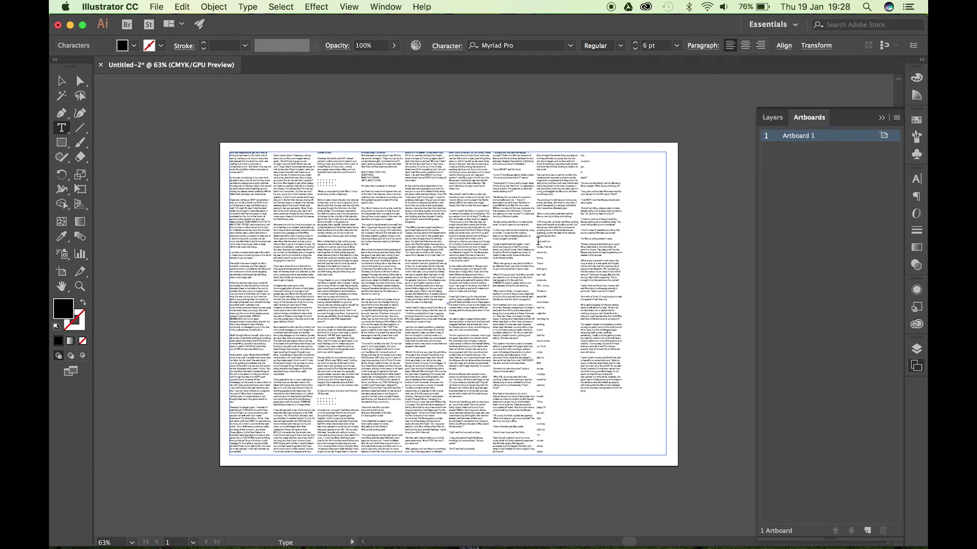
left_click_drag(537, 240, 555, 275)
left_click(545, 239)
left_click_drag(538, 239, 591, 177)
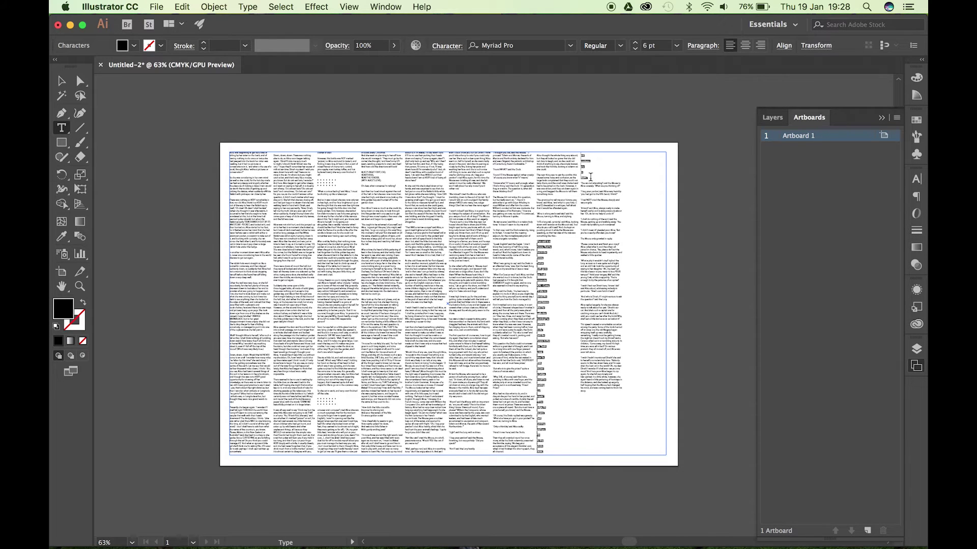
key("BackSpace")
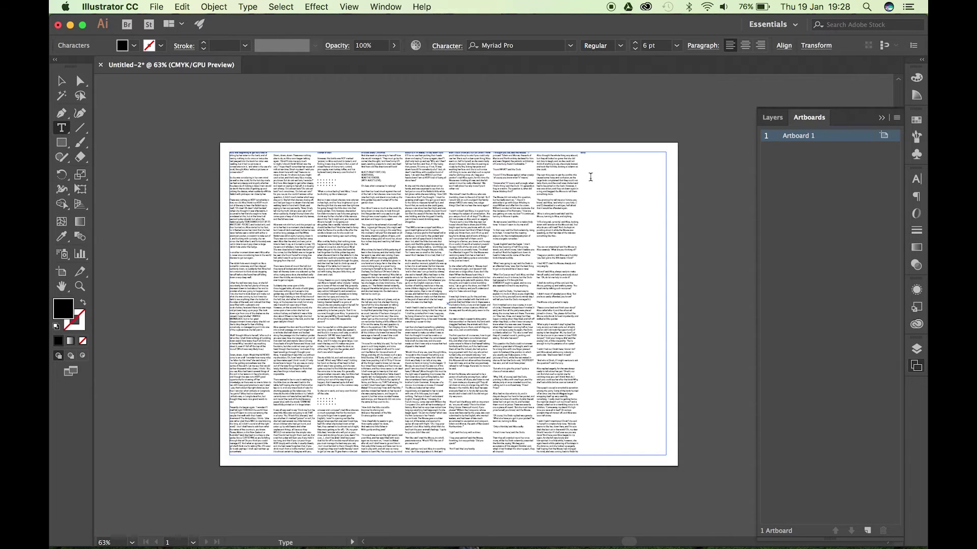
key("BackSpace")
key("BackSpace")
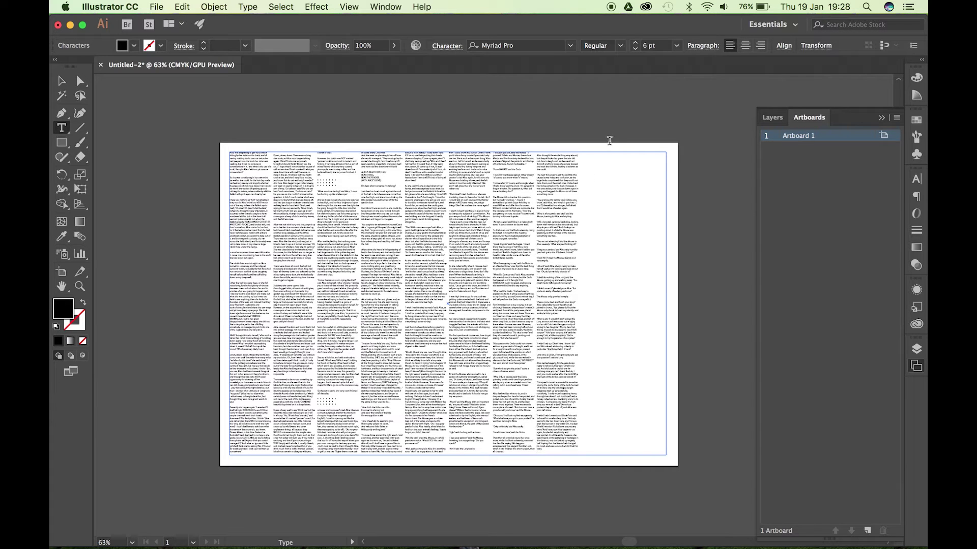
key("Escape")
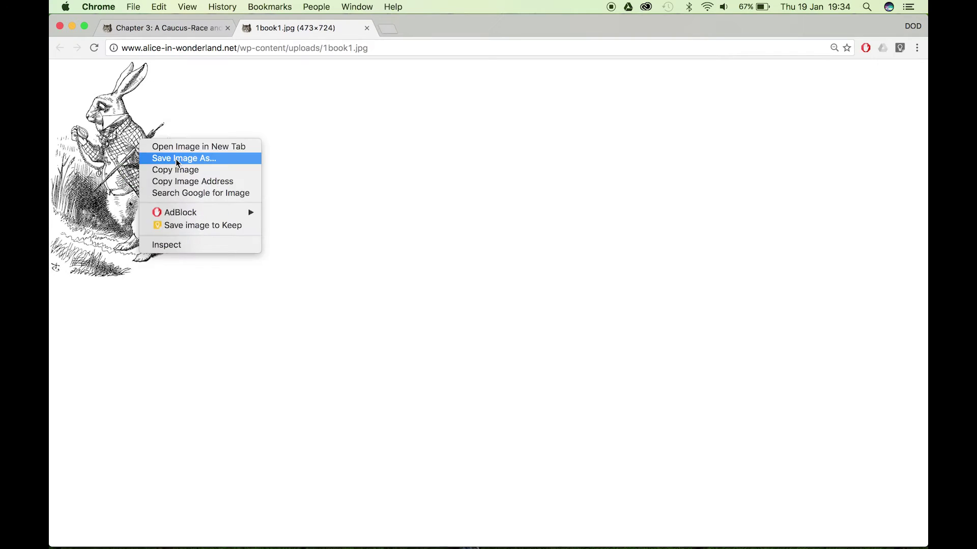
Save the White Rabbit illustration as 1book1.jpg and show it in Finder
left_click(175, 158)
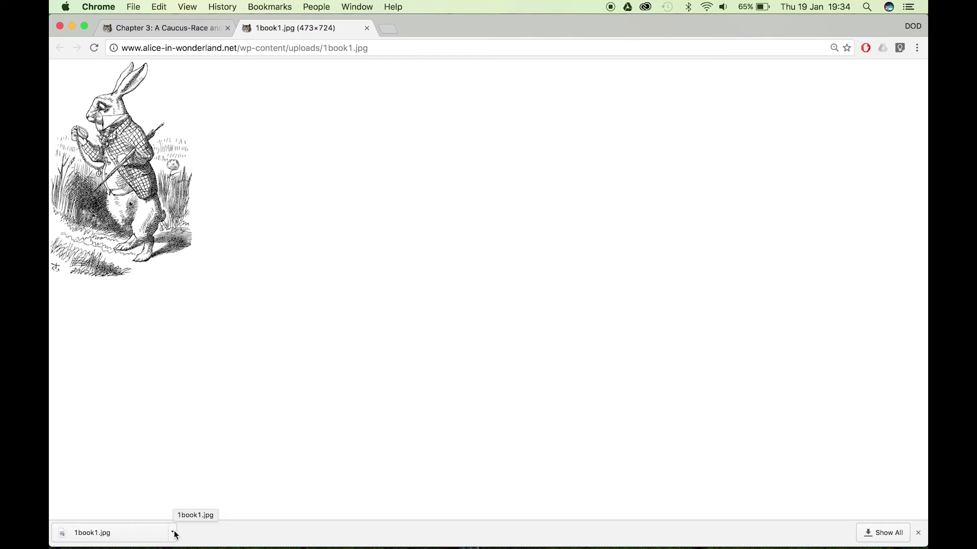
left_click(173, 533)
left_click(205, 516)
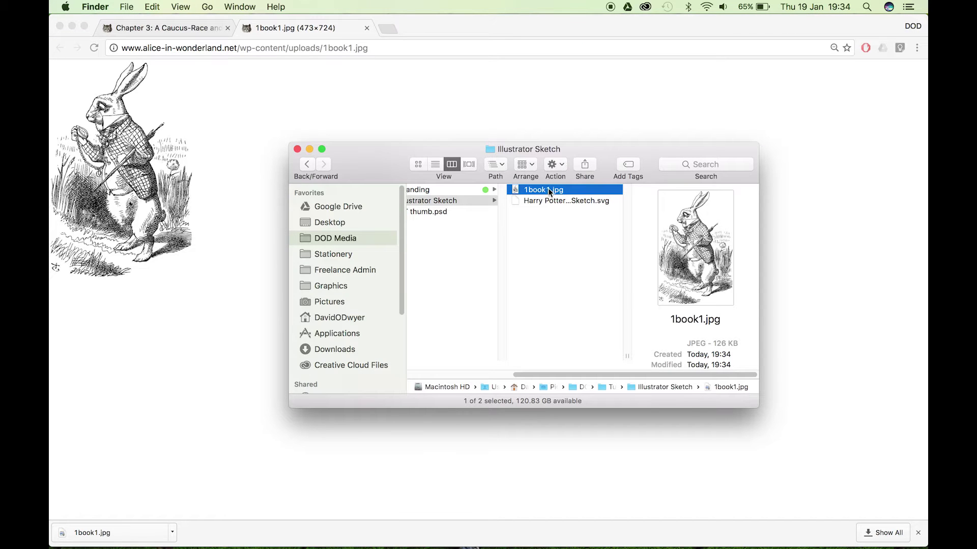
Open 1book1.jpg with Adobe Photoshop CC 2017 from Finder
right_click(549, 191)
mouse_move(593, 205)
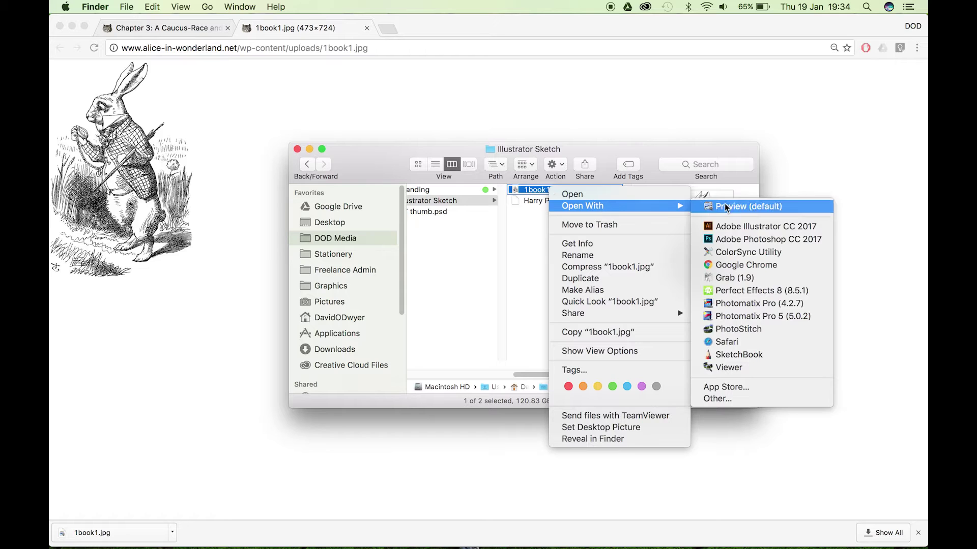
left_click(754, 239)
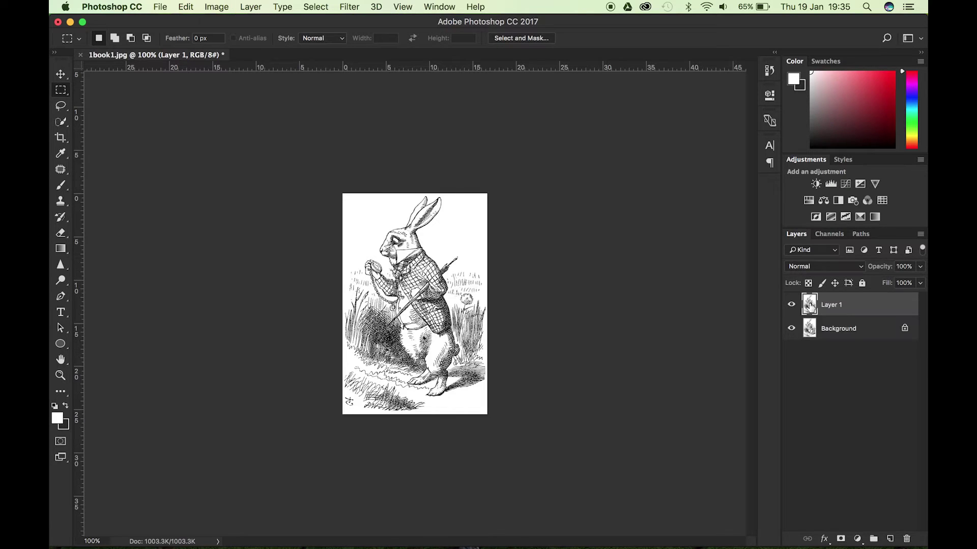
Delete the Background layer and blend out Layer 1's white using This Layer slider 254, split 244
left_click(831, 328)
key("BackSpace")
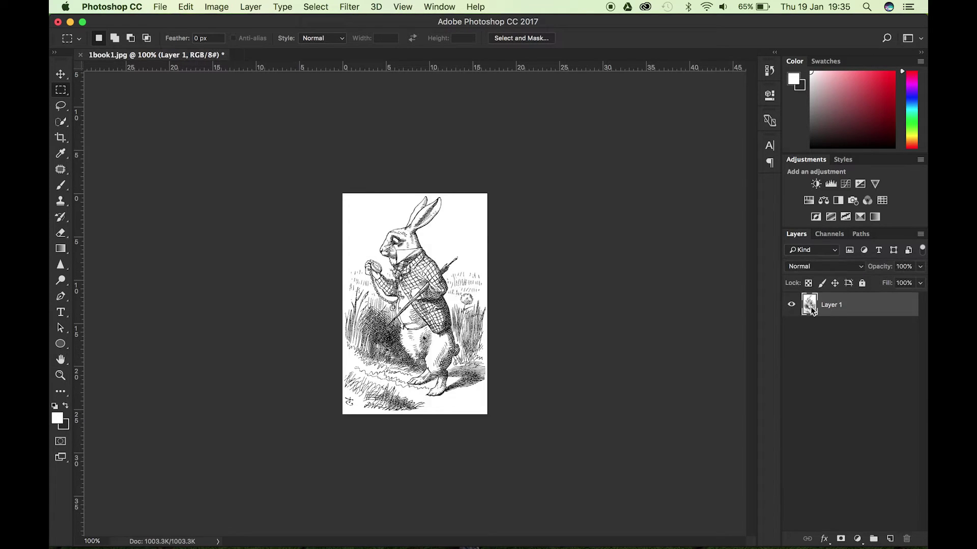
double_click(812, 312)
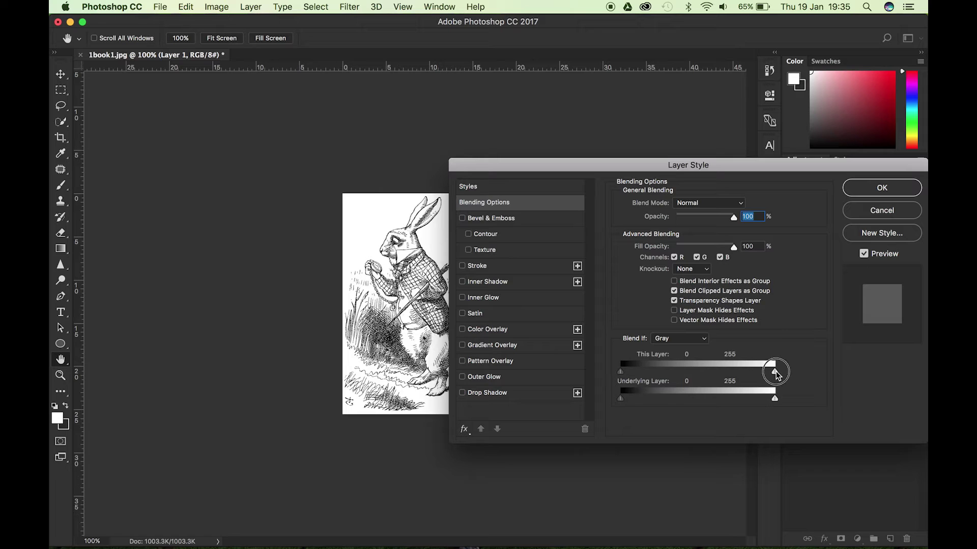
left_click_drag(776, 375, 775, 375)
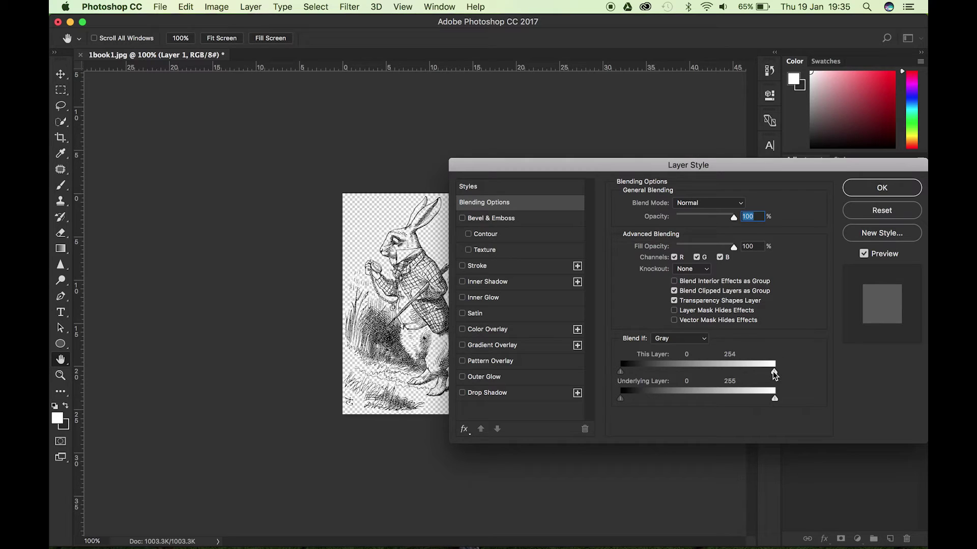
left_click_drag(775, 375, 766, 375)
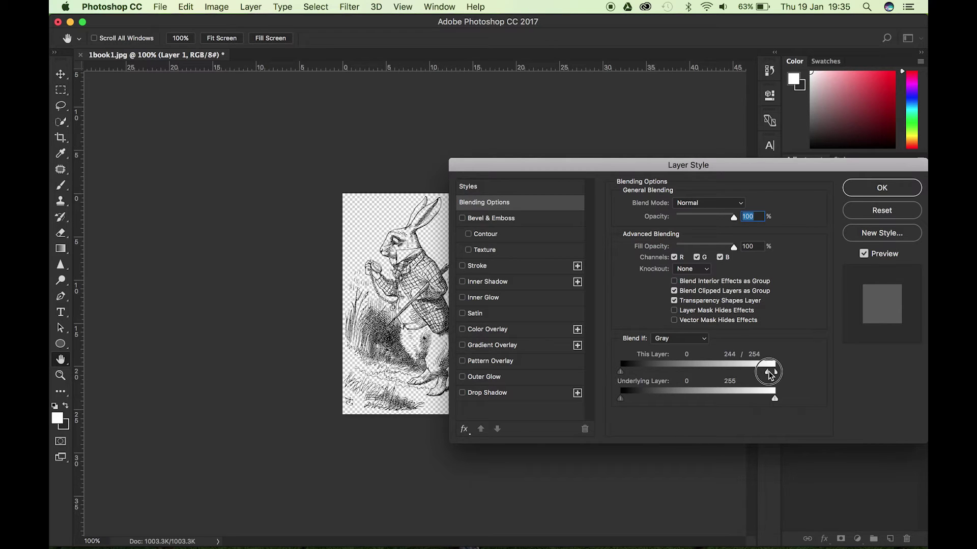
left_click(893, 188)
key("super+equal")
key("super+equal")
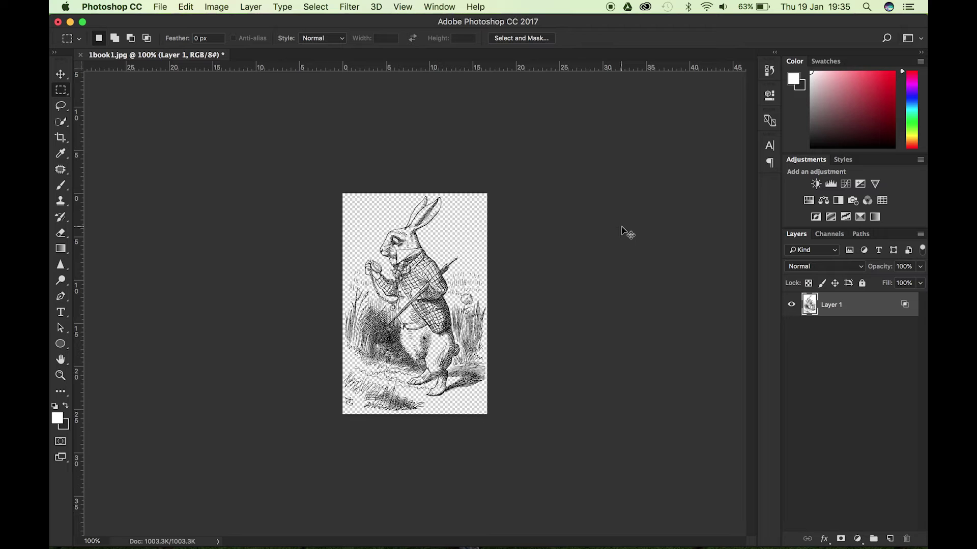
key("super+shift+s")
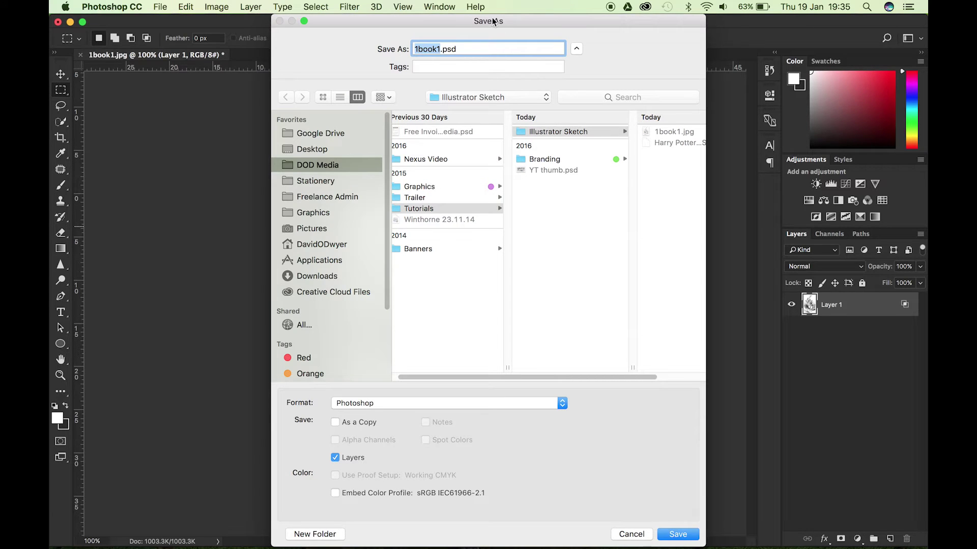
Save the transparent image in PNG format as White Rabbit.png
left_click(425, 403)
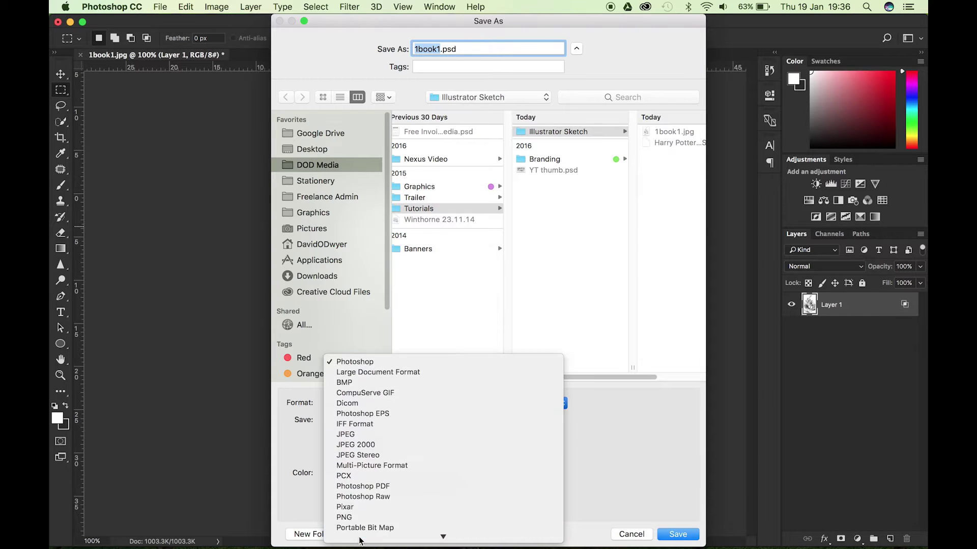
left_click(348, 474)
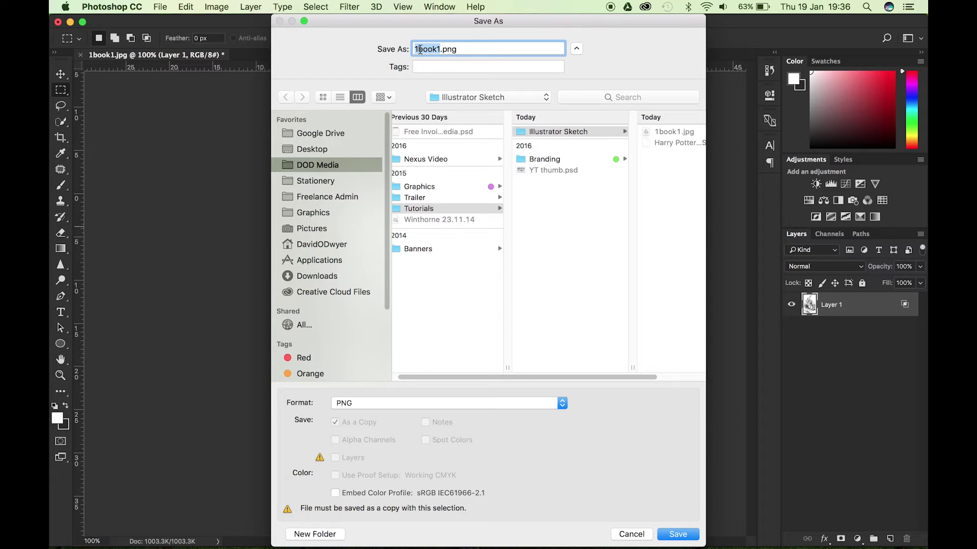
type("White Rabb")
key("Return")
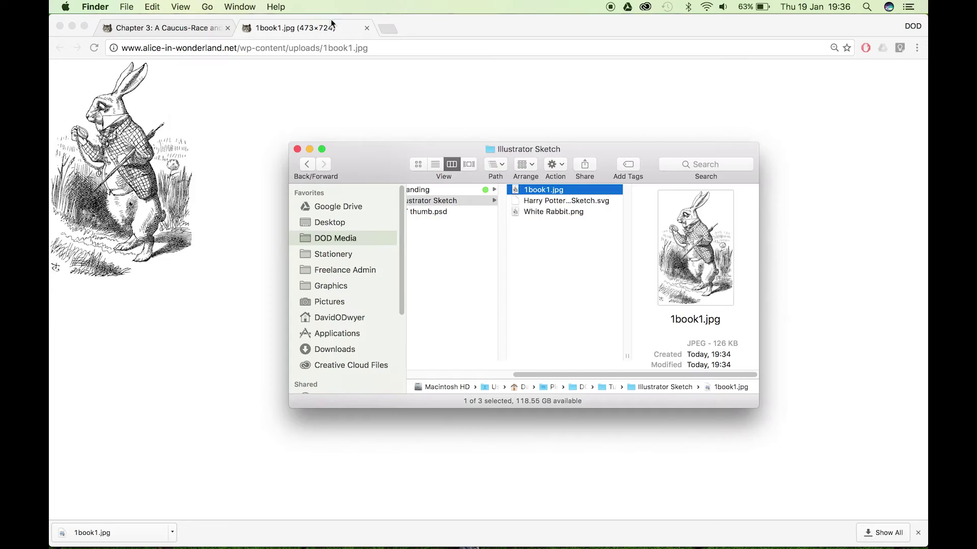
Close the downloaded image tab and quit Photoshop
left_click(366, 28)
key("super+Tab")
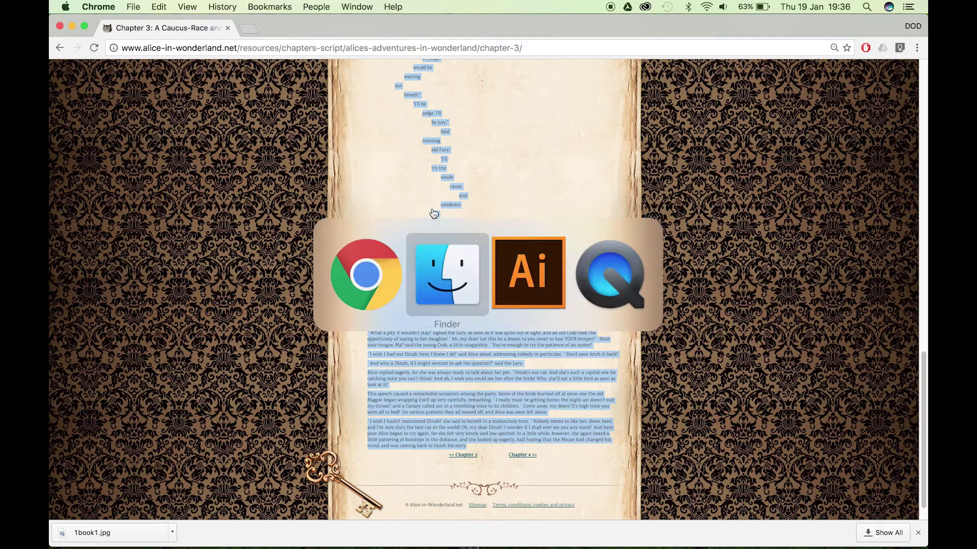
key("super+shift+Tab")
key("super+q")
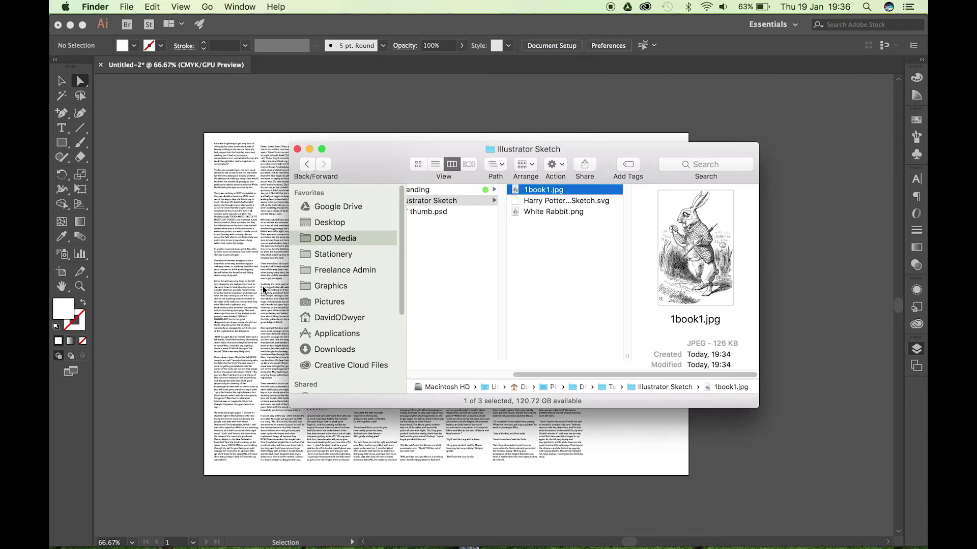
Place White Rabbit.png at the poster centre, shrink it, and lock it in Layers
left_click(553, 211)
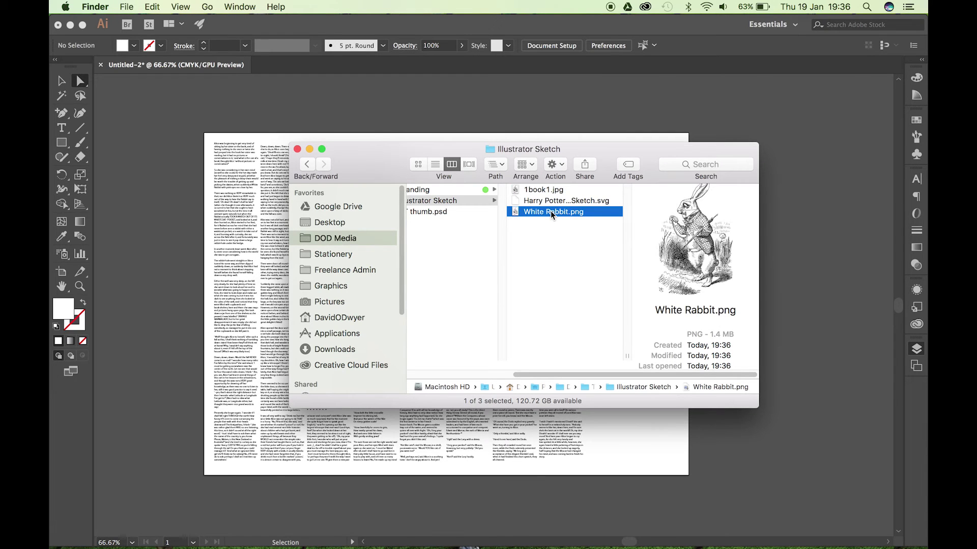
left_click_drag(554, 210, 265, 275)
left_click(193, 505)
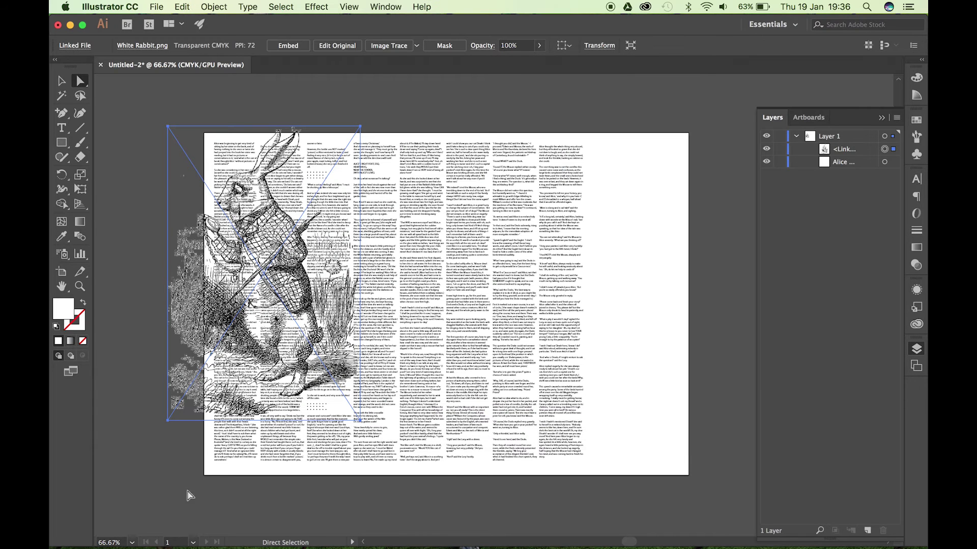
key("v")
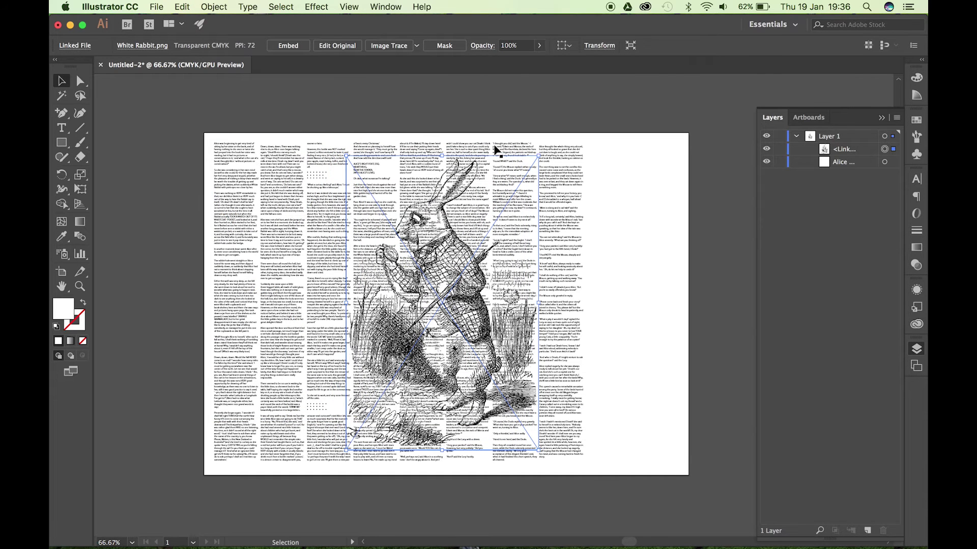
left_click_drag(540, 152, 507, 205)
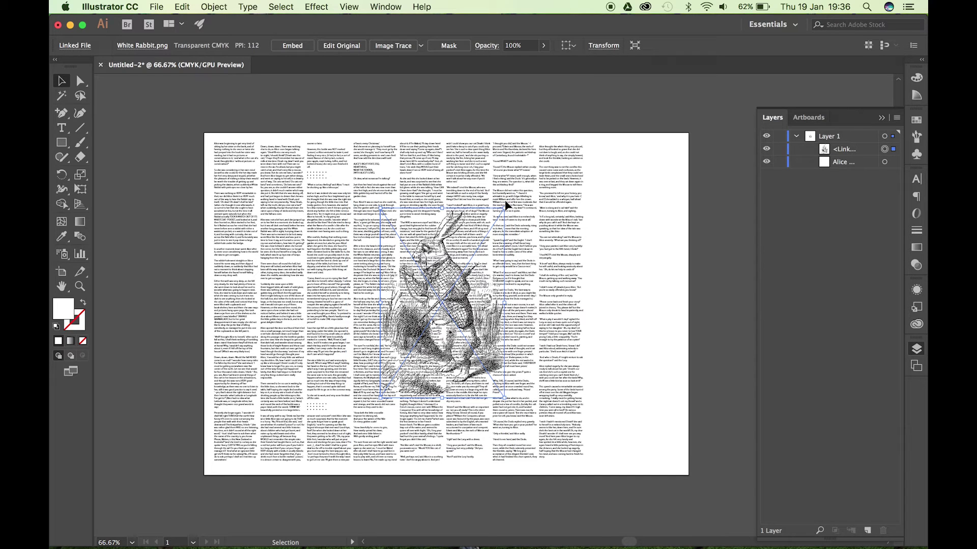
left_click(590, 69)
left_click(779, 149)
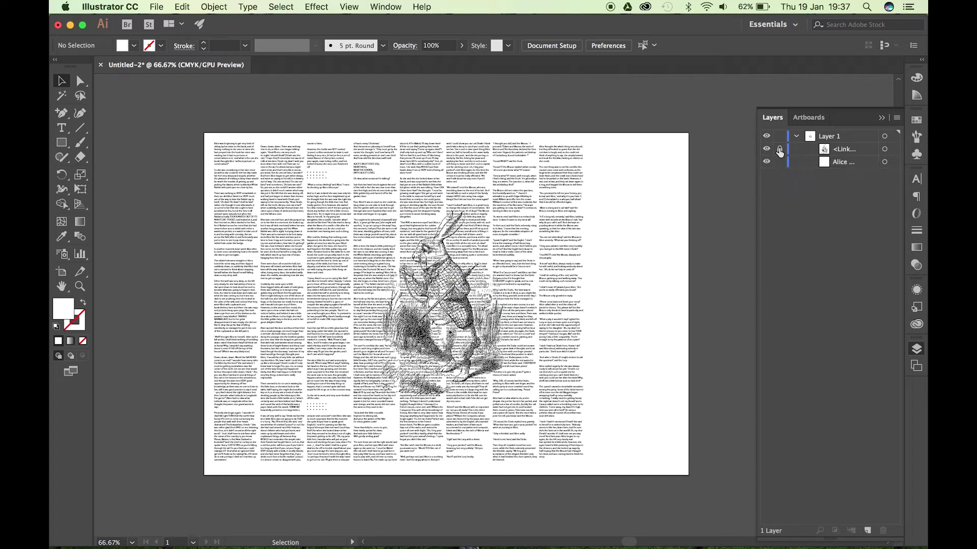
Lock the Alice text, zoom in, and ready the Pen tool with fill set to None
left_click(779, 163)
key("super+equal")
key("super+equal")
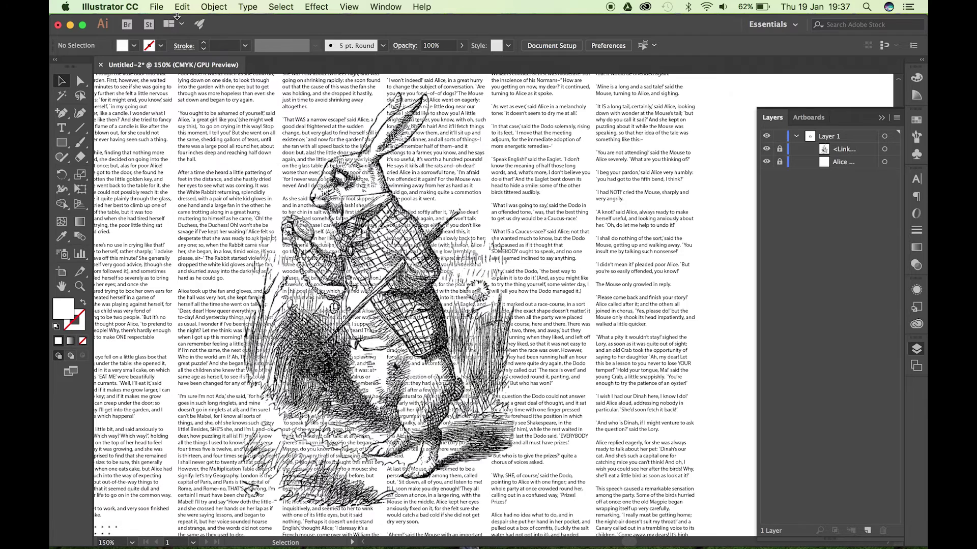
key("plus")
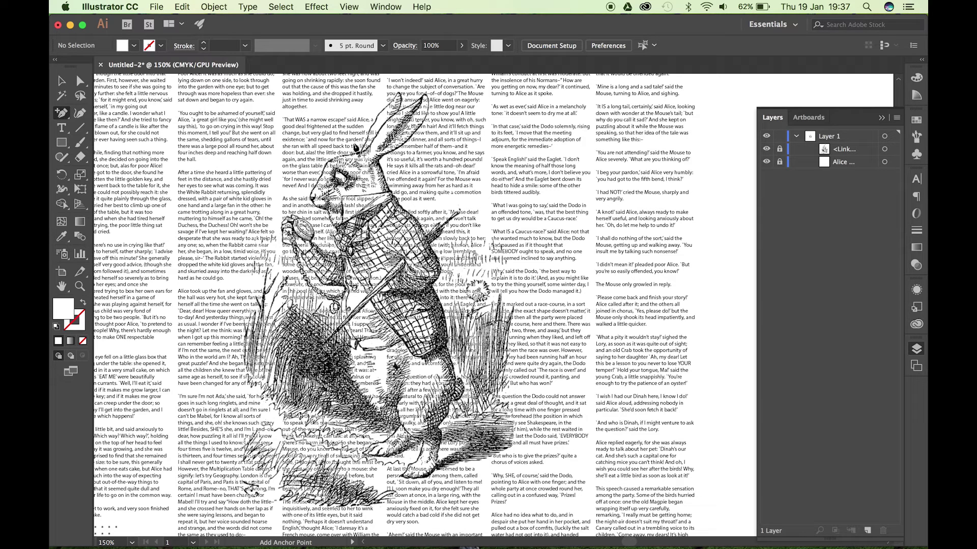
left_click(83, 342)
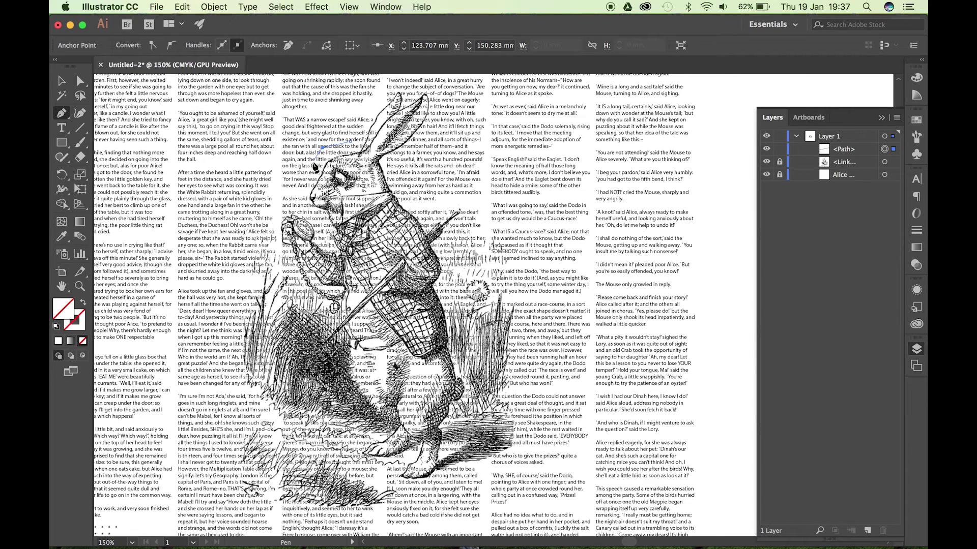
Trace Pen anchors around the rabbit's feet and right side toward its head
left_click(282, 209)
left_click(270, 219)
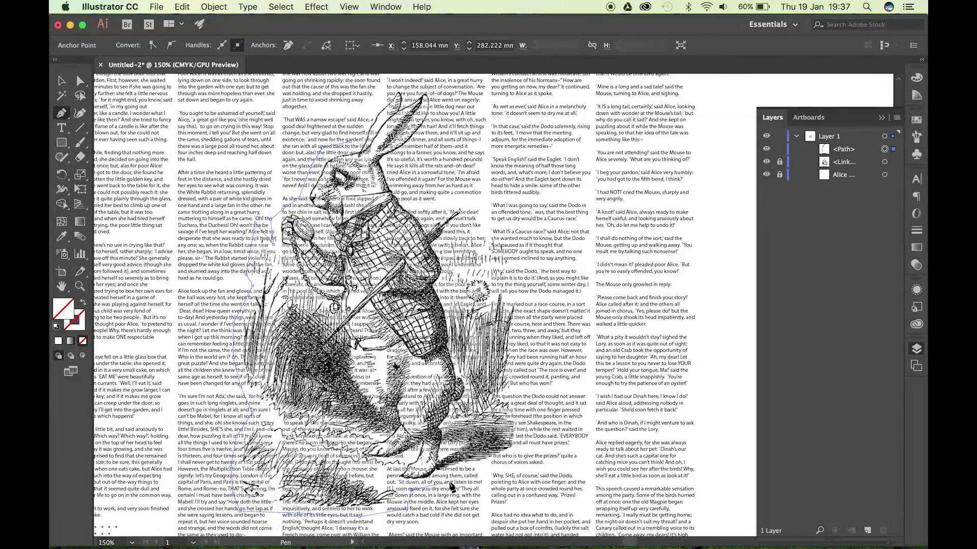
left_click(499, 466)
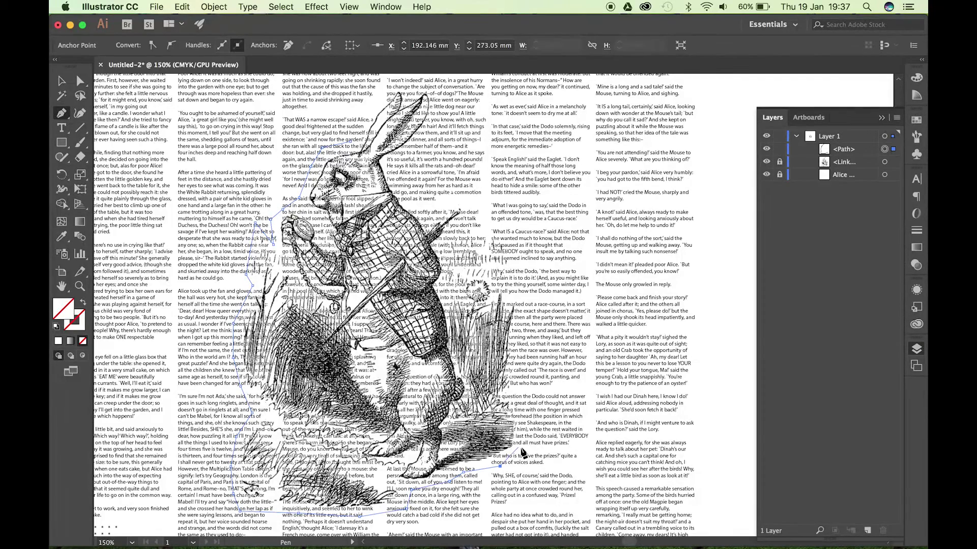
left_click(524, 332)
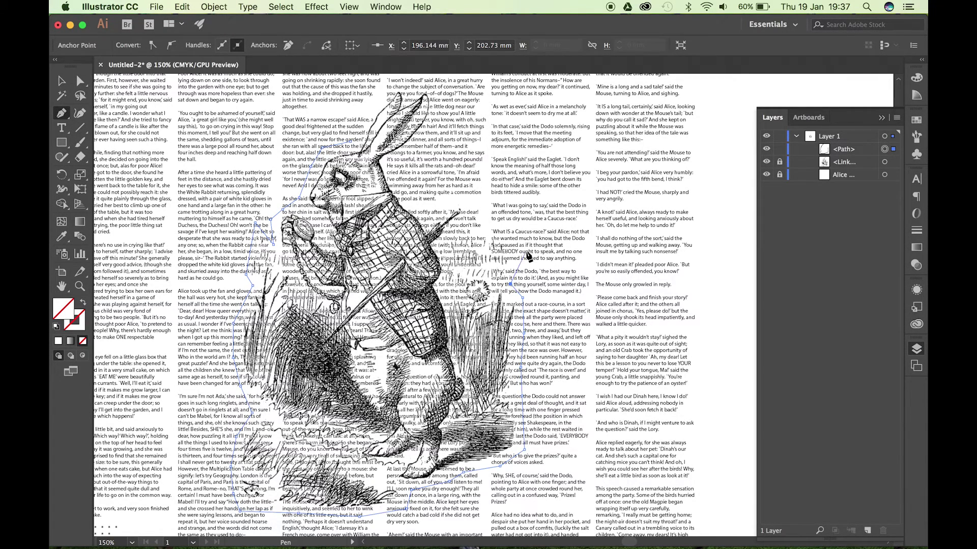
left_click_drag(517, 254, 504, 234)
left_click(481, 216)
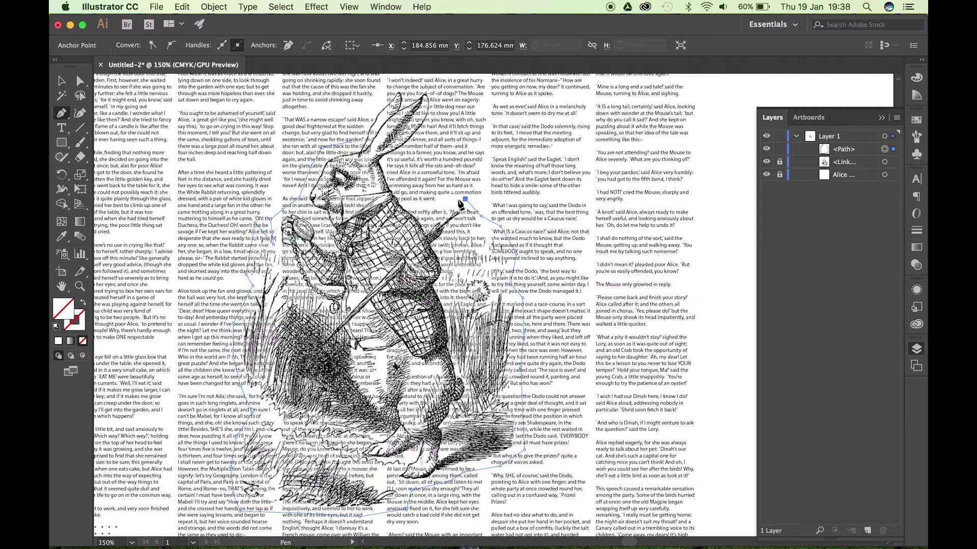
left_click(430, 218)
left_click(412, 198)
Close the outline around the ears and left side, then fill it white
scroll(403, 83, "up", 2)
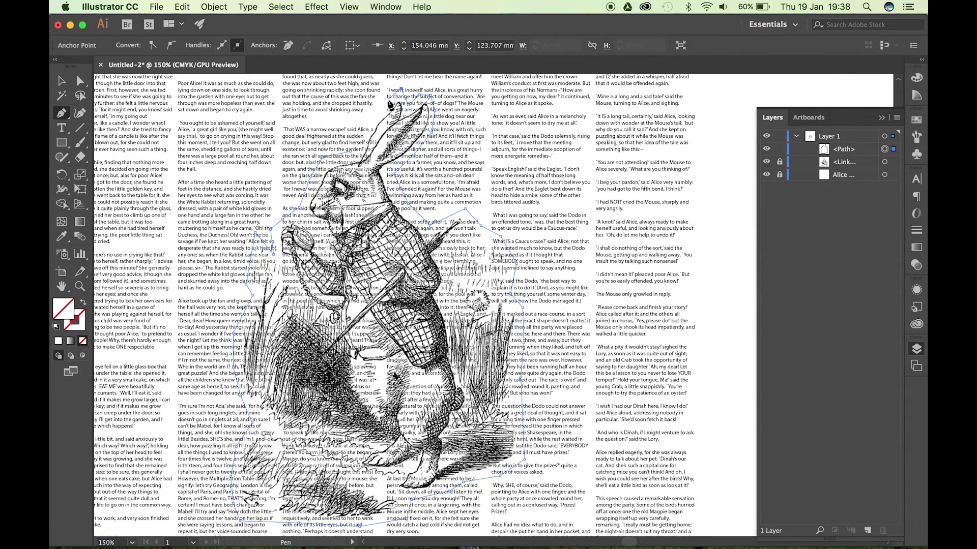
left_click(385, 103)
left_click(351, 149)
left_click(324, 201)
left_click(59, 342)
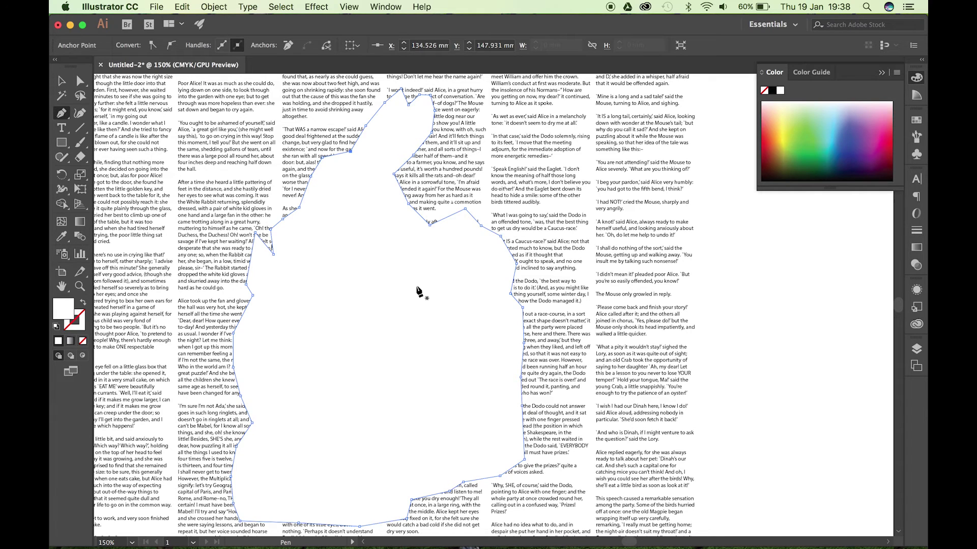
Zoom out to the whole page, unlock the Alice text layer, and clear the selection
key("super+minus")
key("super+minus")
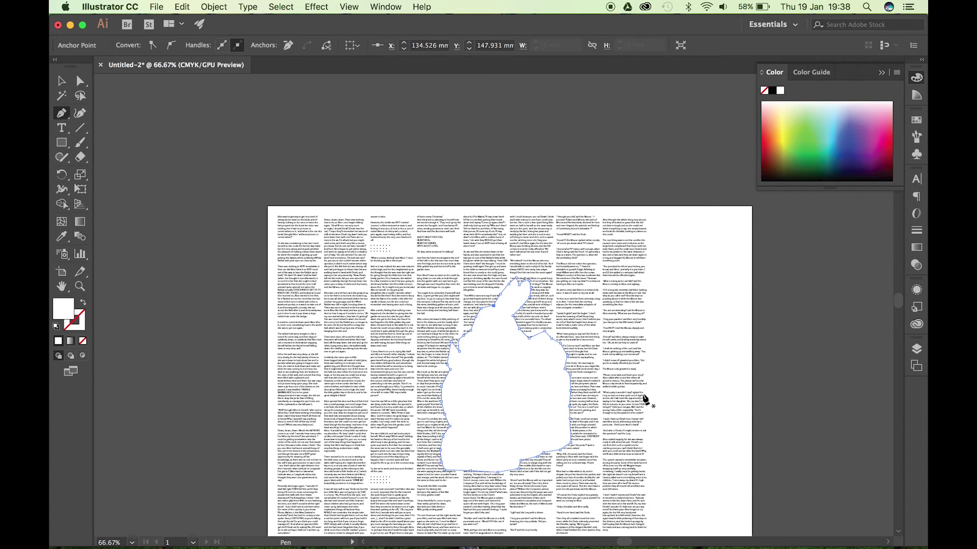
left_click_drag(645, 399, 597, 310)
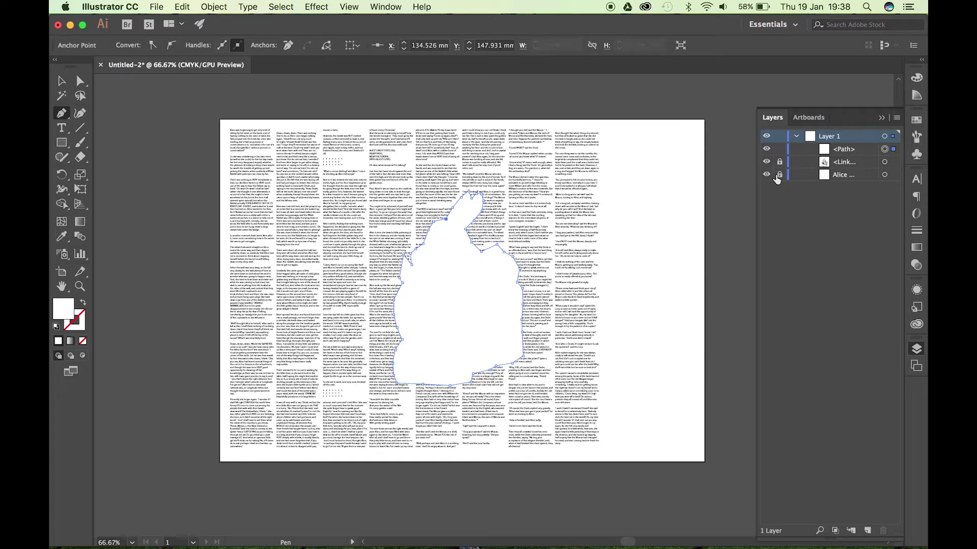
left_click(779, 175)
key("v")
left_click(697, 475)
Select the text columns with the rabbit outline and apply Object > Text Wrap > Make
left_click_drag(694, 488, 241, 130)
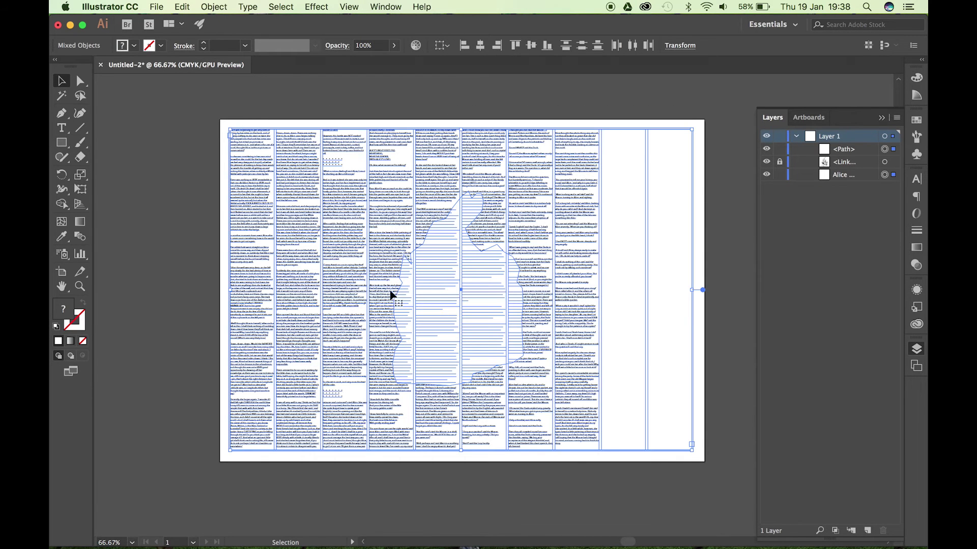
left_click(219, 7)
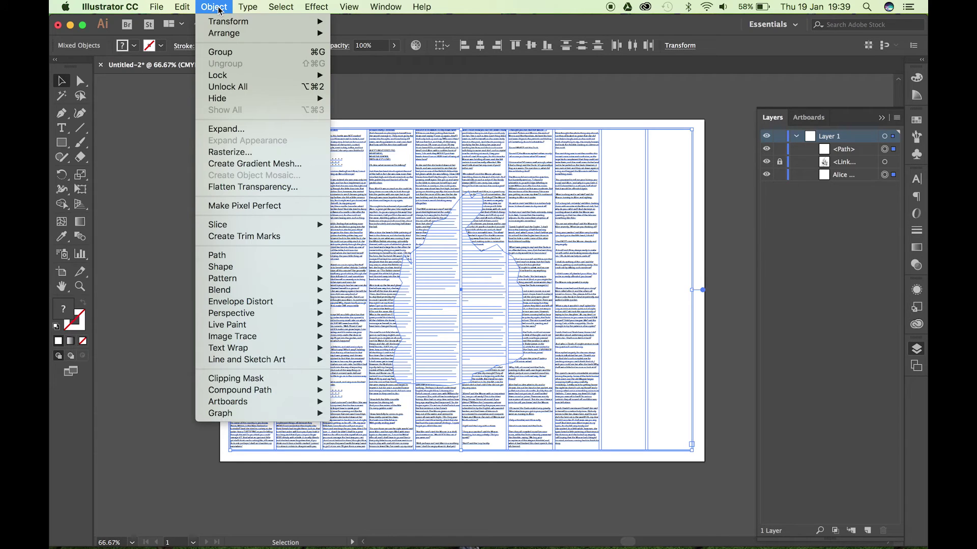
mouse_move(238, 350)
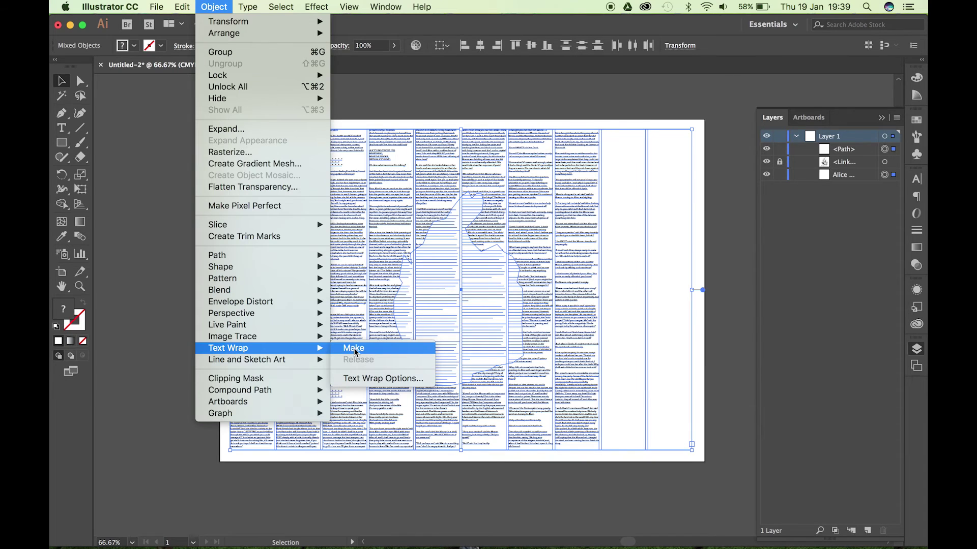
left_click(354, 350)
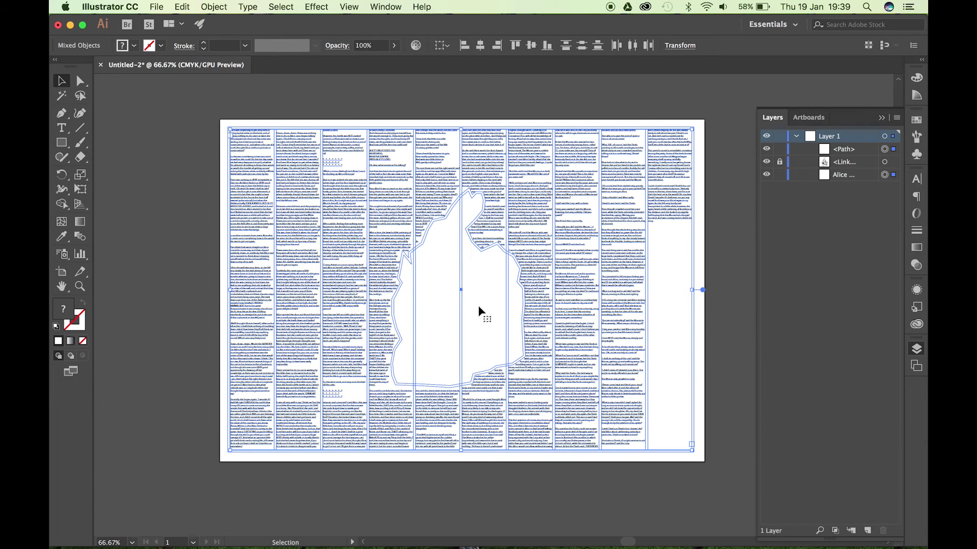
Bring up Text Wrap Options, showing a 5 pt offset
left_click(213, 7)
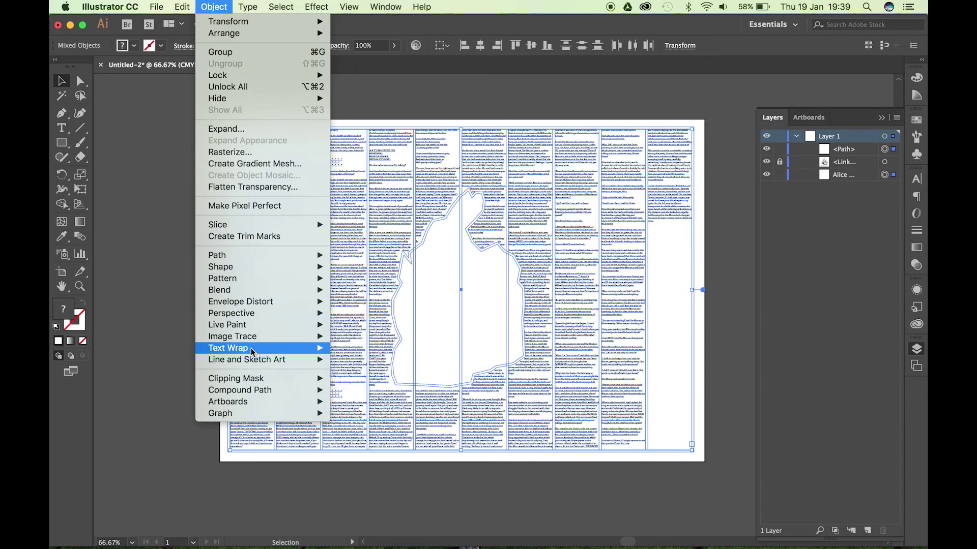
mouse_move(253, 352)
left_click(384, 377)
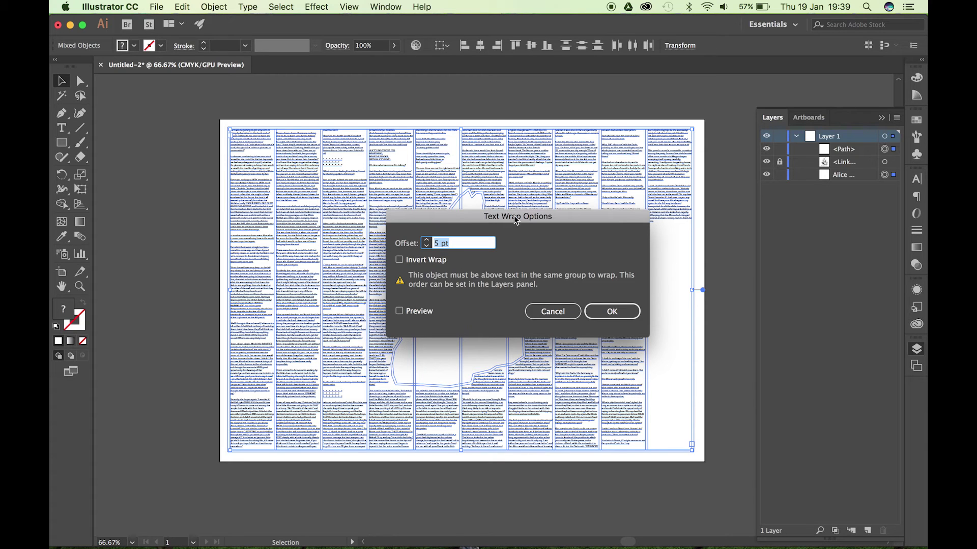
Apply the text wrap with a 5 pt offset, then hide the white outline to reveal the rabbit
left_click(212, 7)
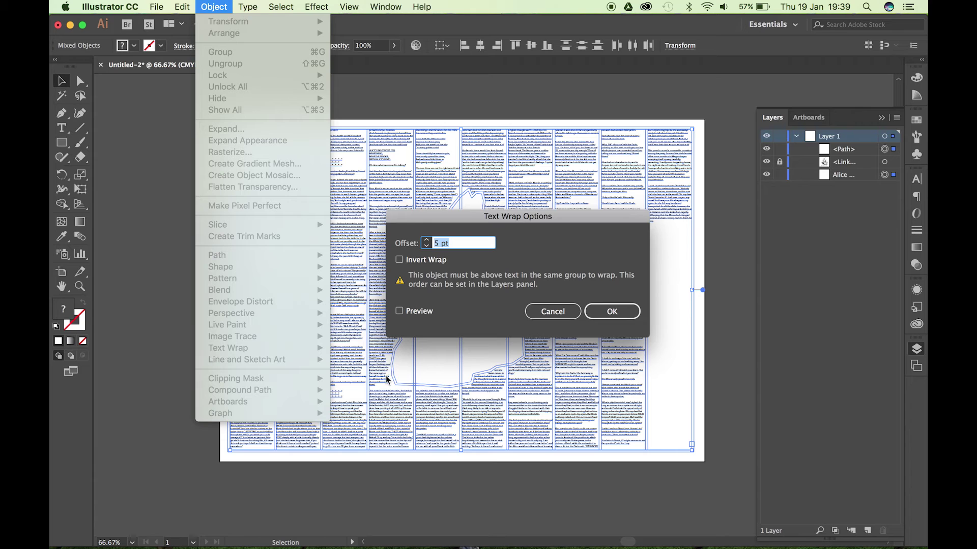
left_click(512, 261)
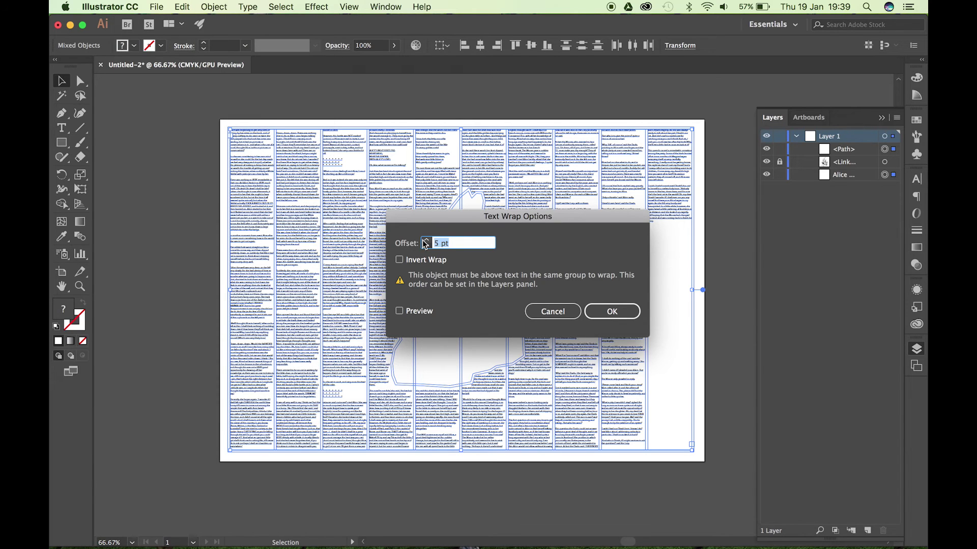
left_click(426, 241)
left_click(428, 247)
left_click(427, 247)
left_click(426, 242)
left_click(613, 312)
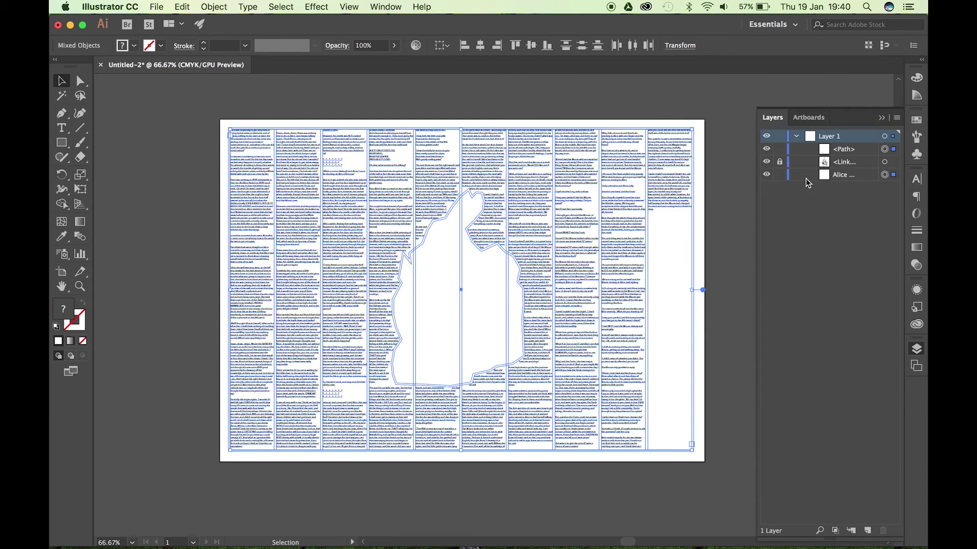
left_click(768, 150)
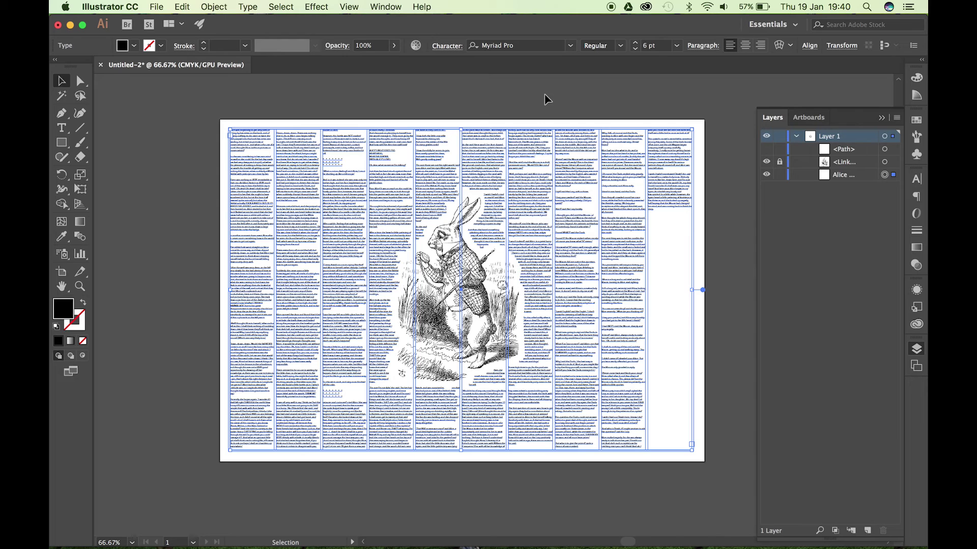
Select the threaded Alice text frames and set their font size to 6.3 pt (6.29 pt)
left_click(575, 95)
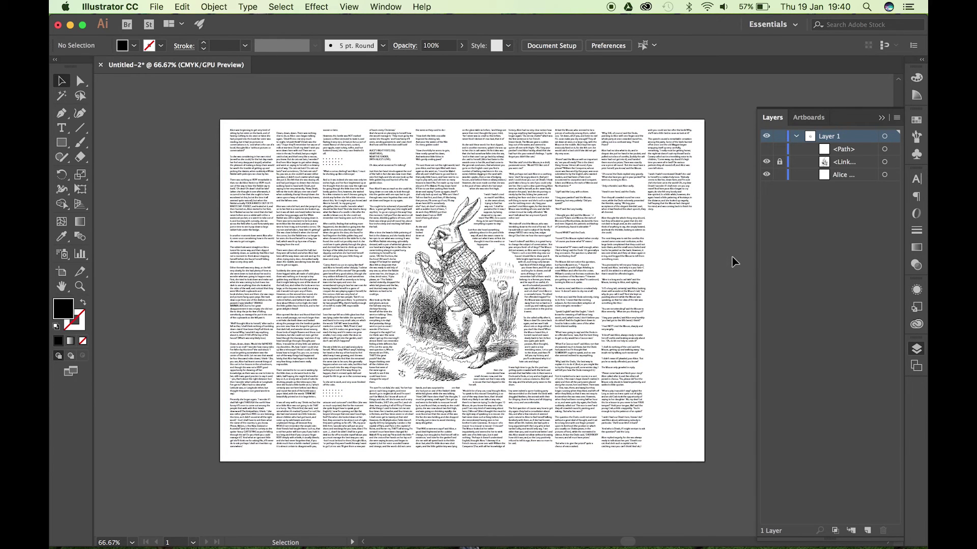
left_click(636, 227)
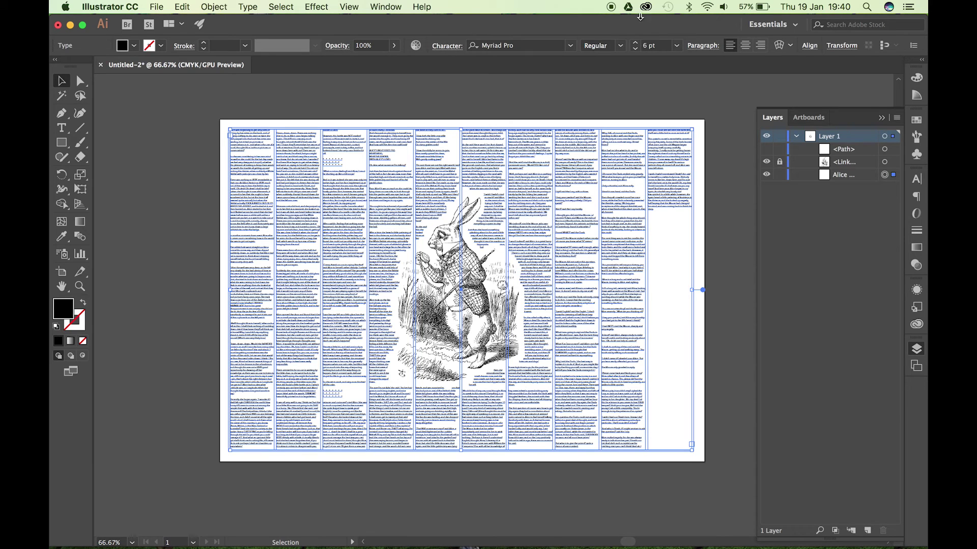
left_click(635, 44)
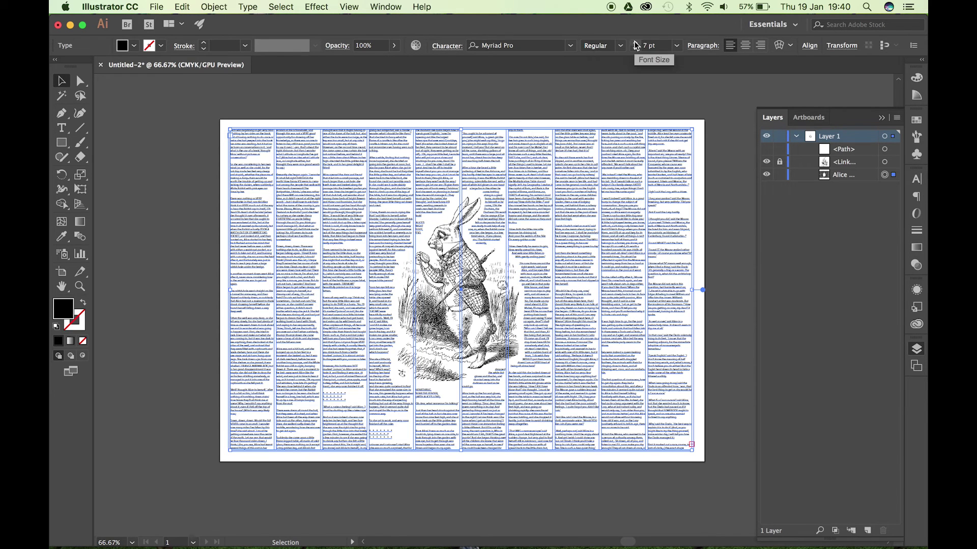
left_click(635, 50)
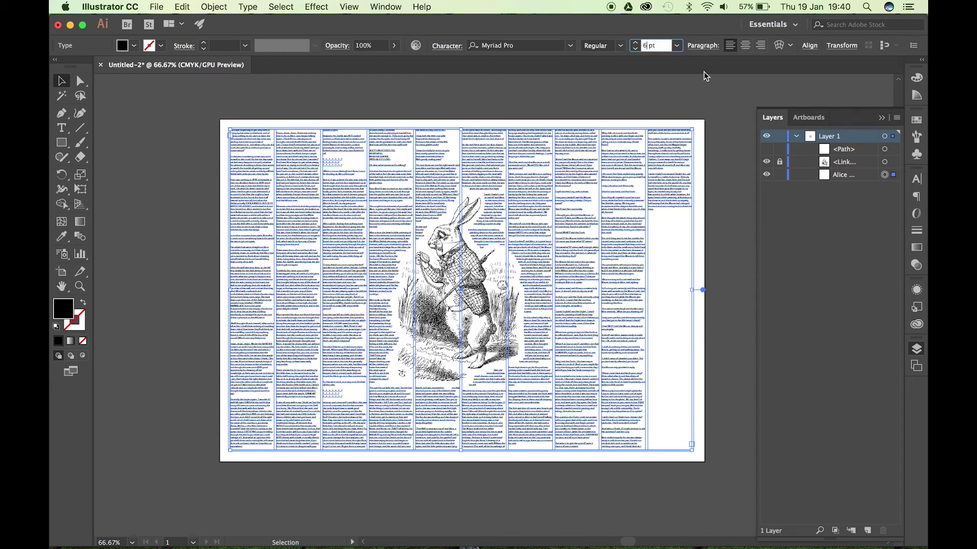
type(".3")
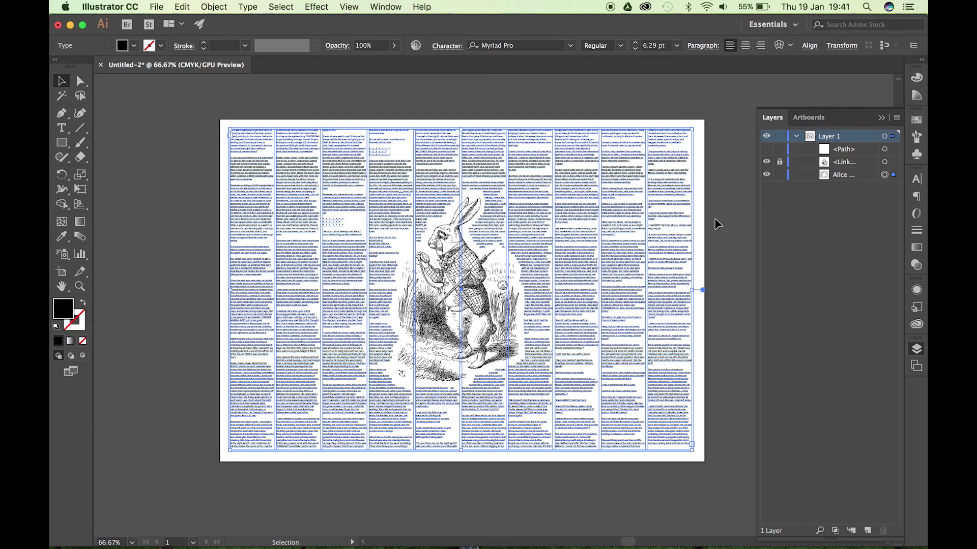
Deselect the Alice text frames, then deselect the outlined text group around the rabbit
left_click(722, 364)
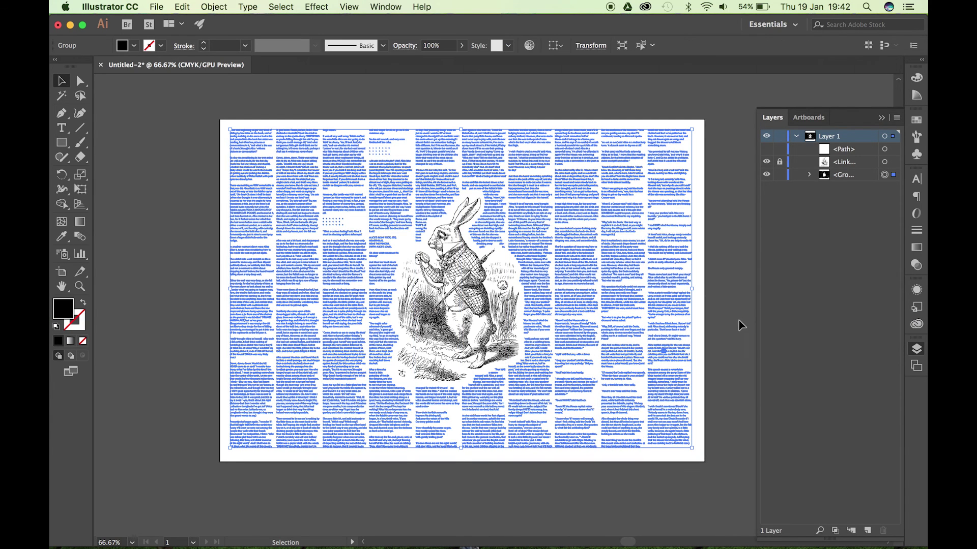
left_click(718, 308)
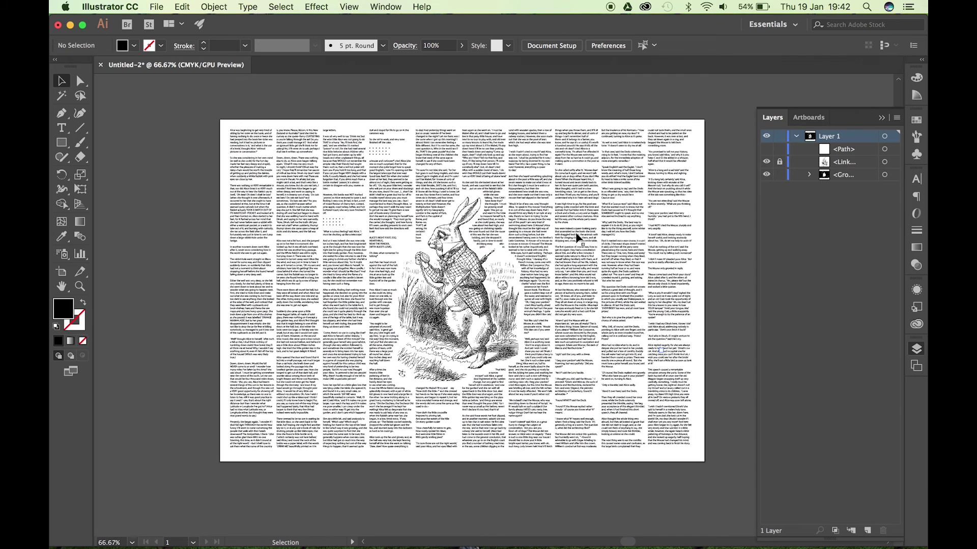